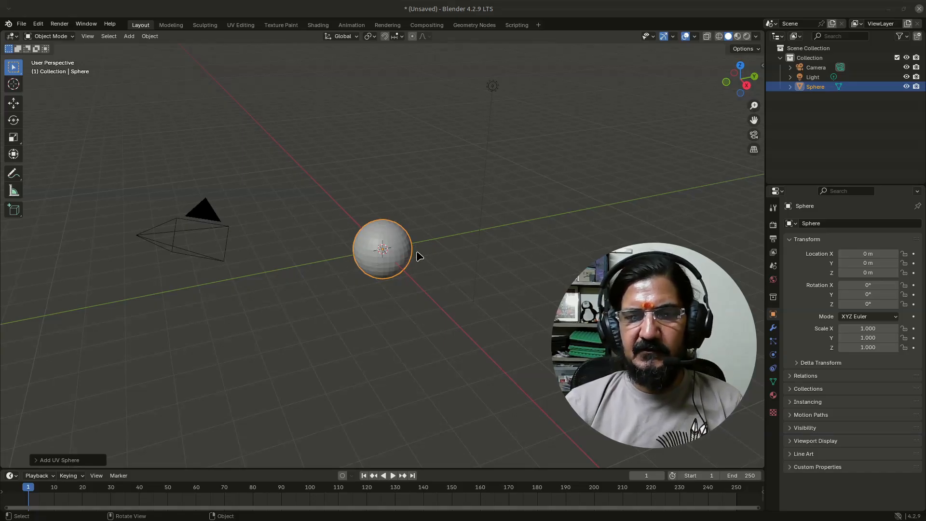
scroll(395, 294, "up", 4)
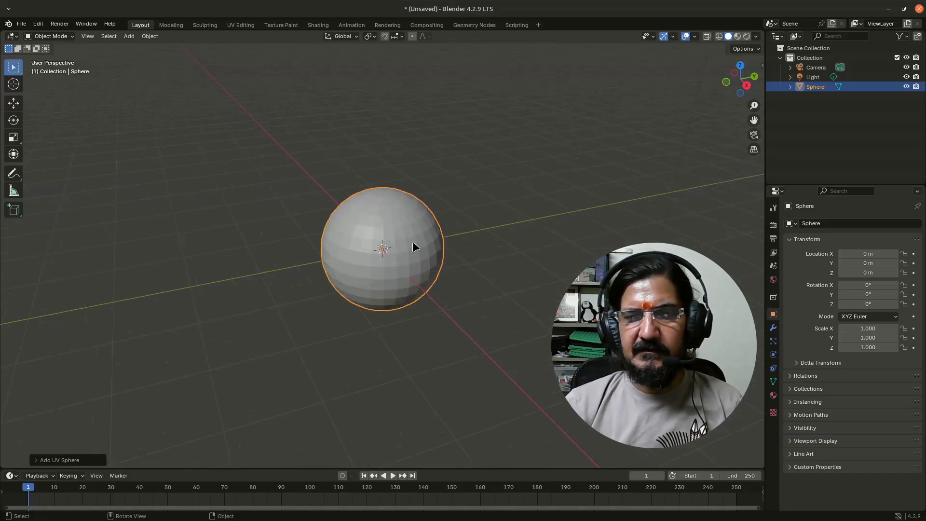
scroll(410, 303, "down", 3)
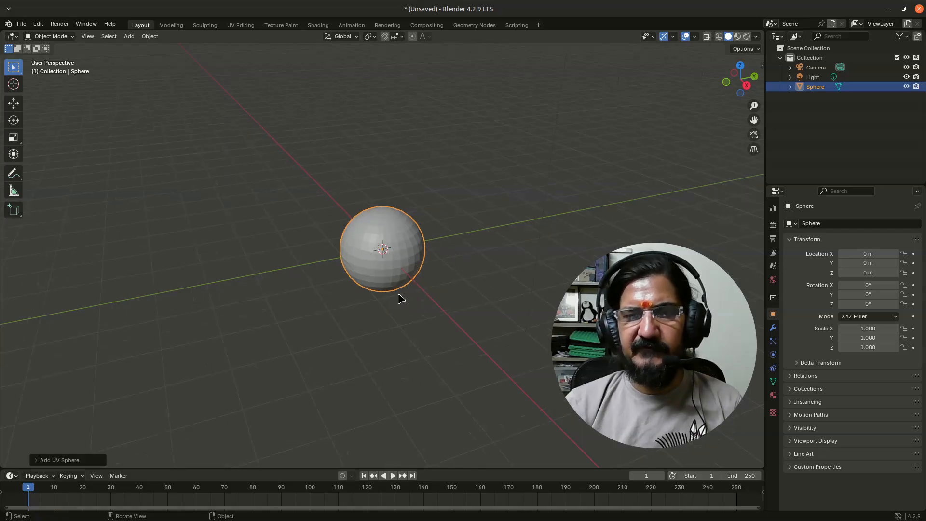
scroll(395, 335, "up", 1)
scroll(394, 328, "down", 2)
scroll(397, 318, "up", 1)
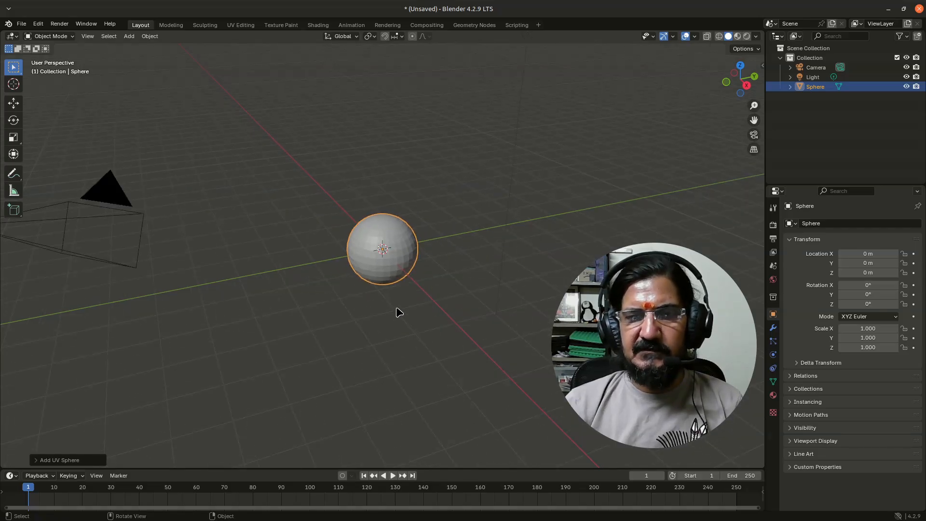
scroll(393, 285, "up", 2)
scroll(389, 255, "down", 1)
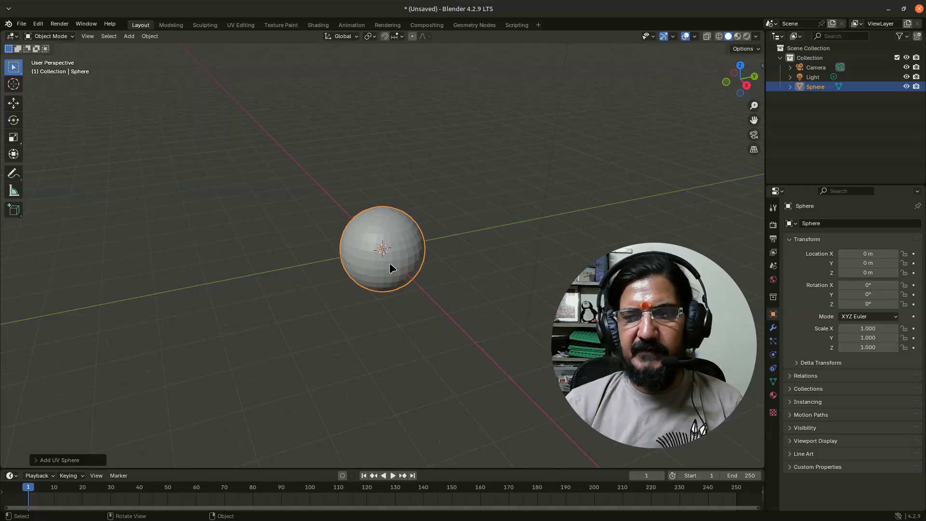
scroll(405, 296, "up", 1)
scroll(405, 295, "up", 2)
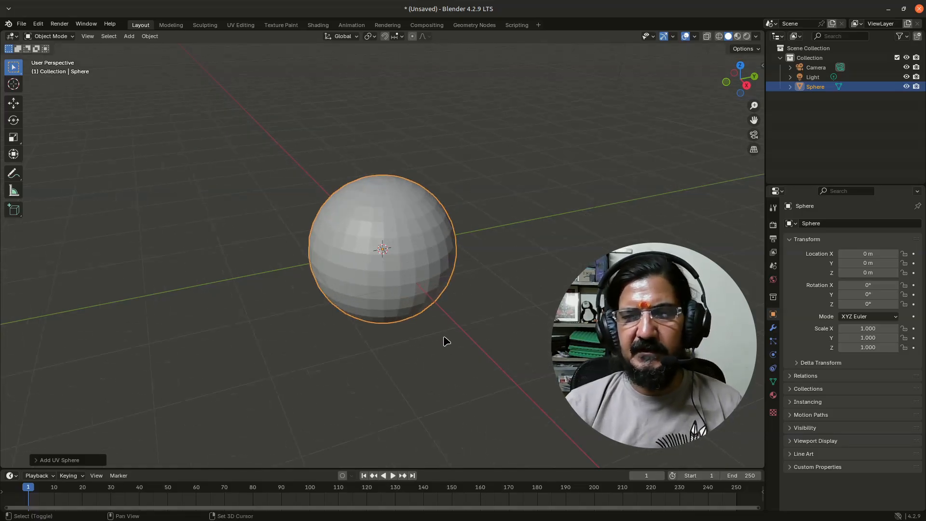
Examine the sphere's mesh structure in wireframe display, and switch back to solid display.
key("shift+z")
scroll(441, 332, "up", 1)
scroll(438, 311, "down", 1)
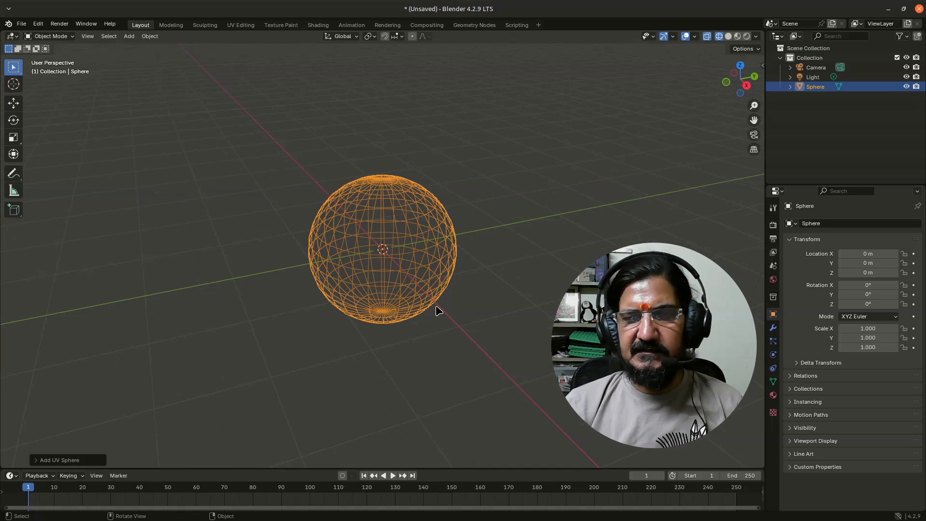
scroll(417, 284, "up", 1)
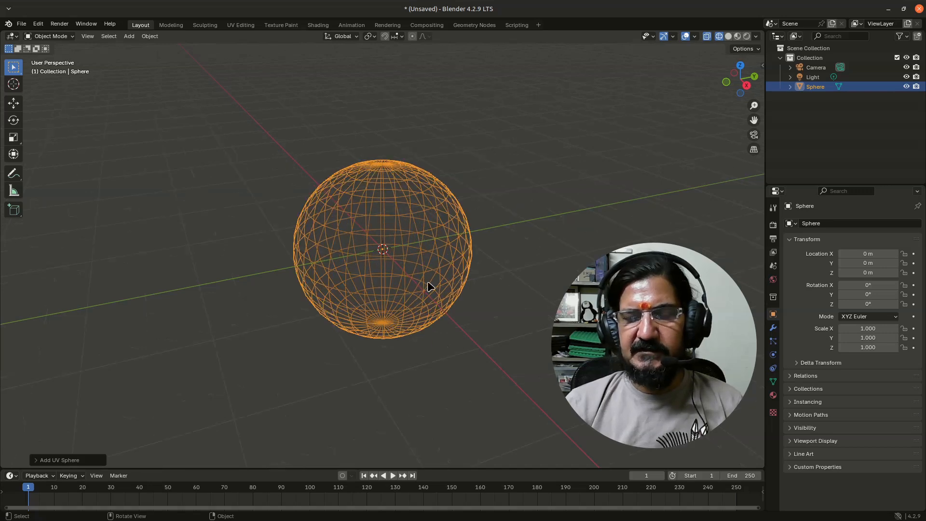
scroll(427, 272, "down", 2)
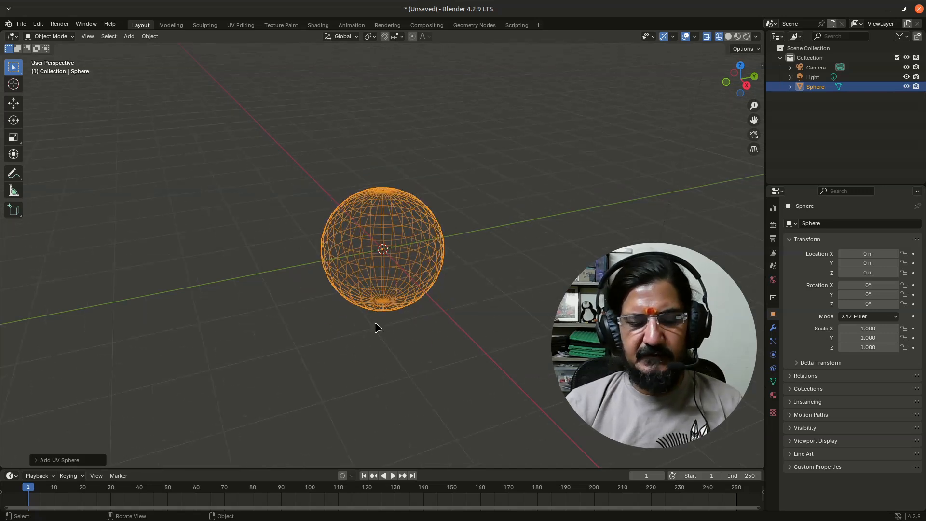
scroll(377, 328, "down", 2)
key("shift+z")
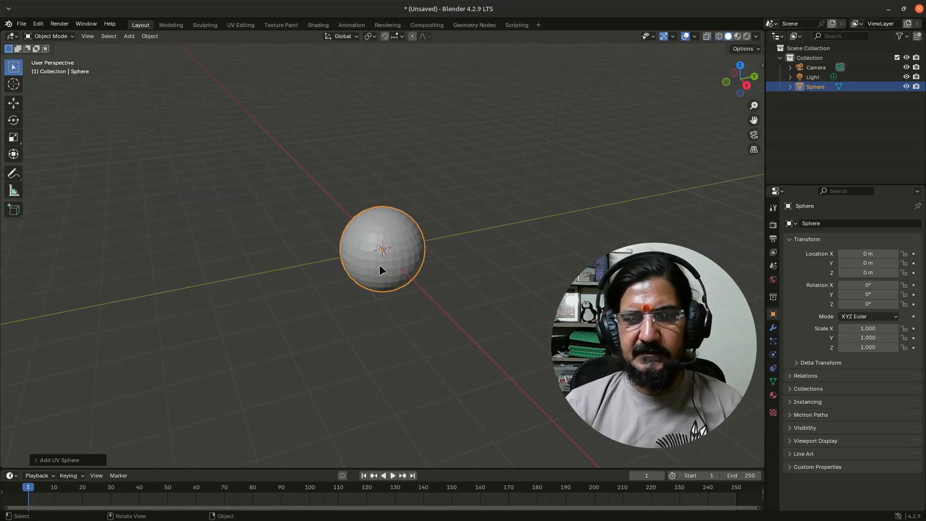
Delete the sphere and add a mesh cube in its place.
key("x")
left_click(367, 273)
key("shift+a")
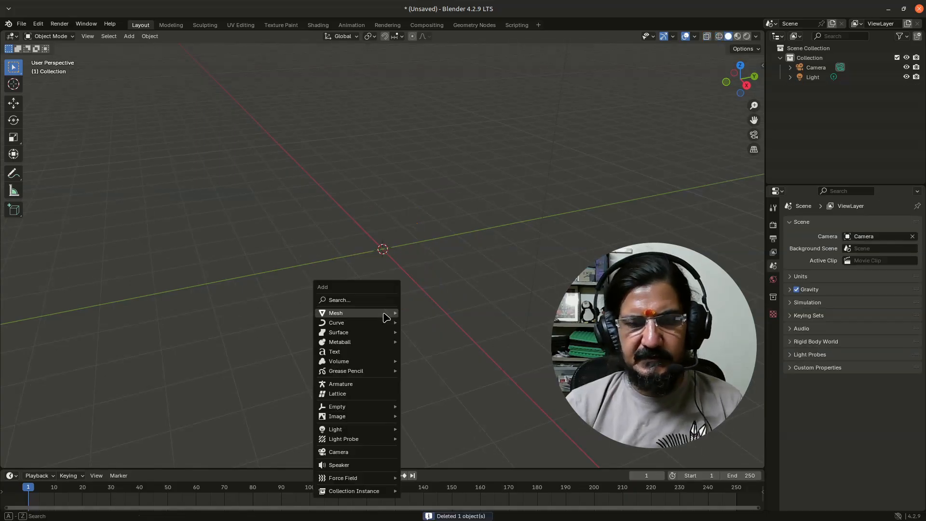
mouse_move(385, 314)
left_click(413, 322)
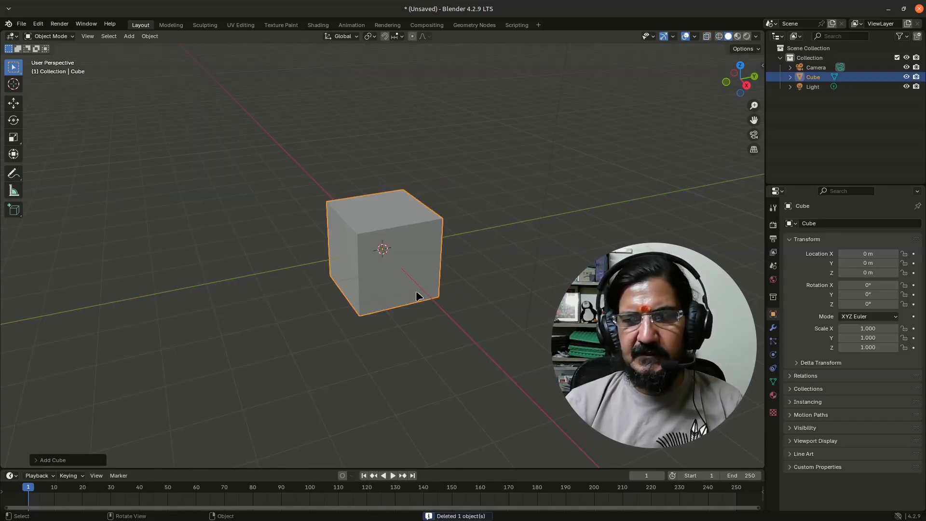
Examine the cube's edges and corners in wireframe display, and switch back to solid display.
scroll(398, 249, "up", 2)
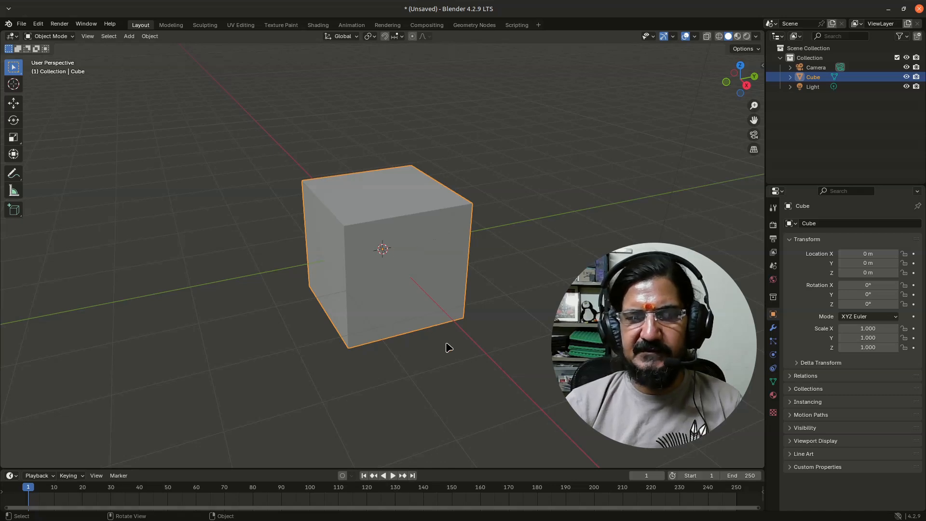
scroll(397, 289, "down", 1)
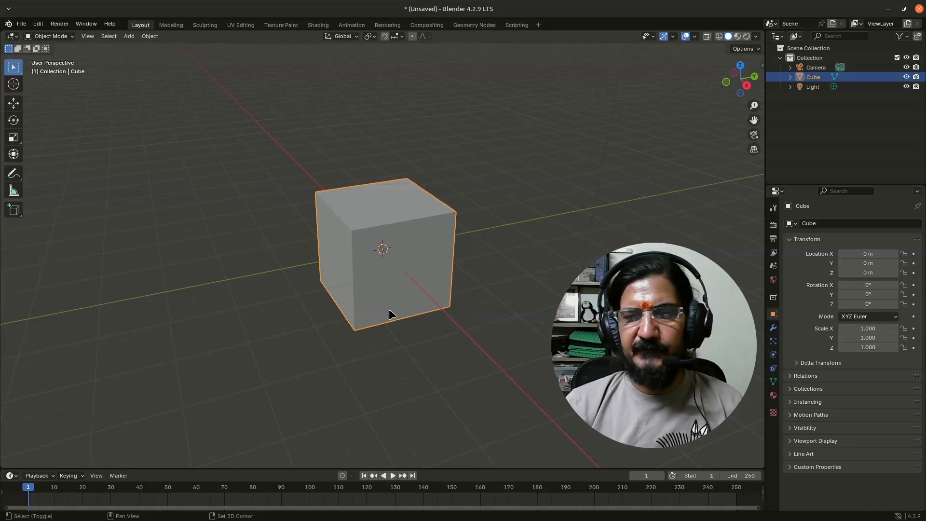
key("shift+z")
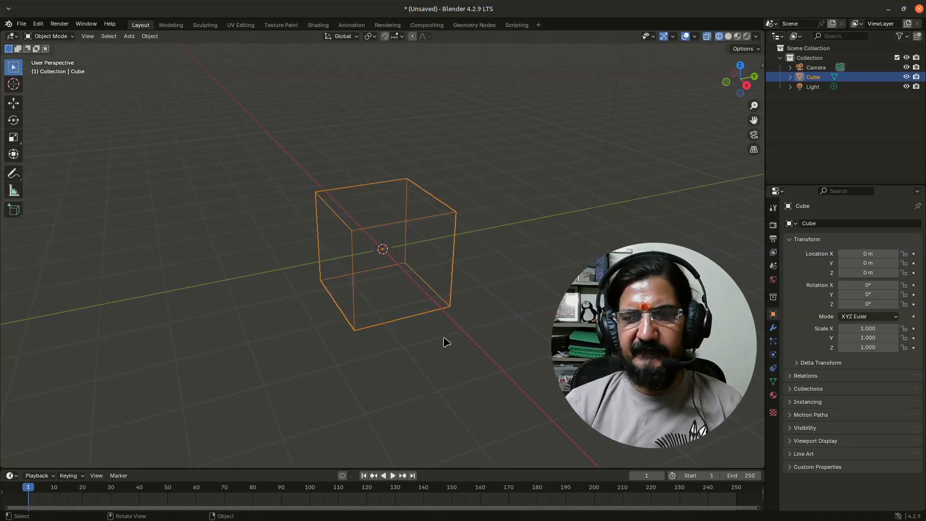
mouse_move(444, 341)
middle_mouse_down()
mouse_move(411, 366)
mouse_move(346, 347)
mouse_move(362, 364)
mouse_move(467, 326)
mouse_move(477, 334)
mouse_move(471, 359)
mouse_move(463, 325)
mouse_move(453, 324)
middle_mouse_up()
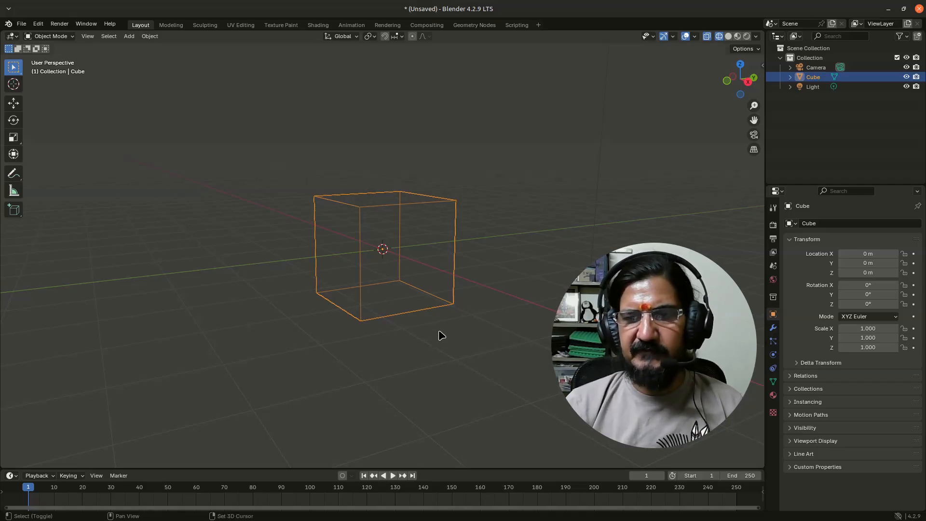
key("shift+z")
mouse_move(283, 290)
middle_mouse_down()
mouse_move(302, 252)
mouse_move(304, 287)
middle_mouse_up()
scroll(432, 315, "up", 1)
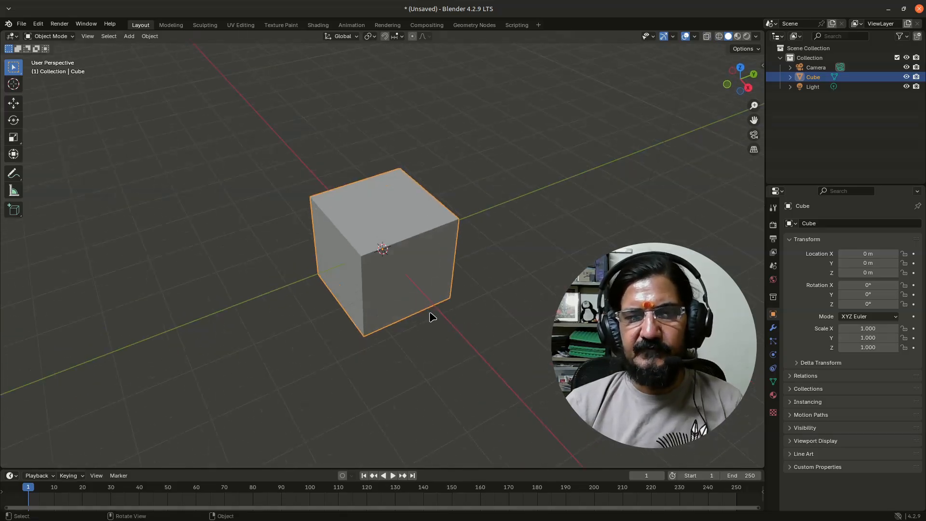
scroll(347, 313, "up", 1)
scroll(346, 312, "down", 1)
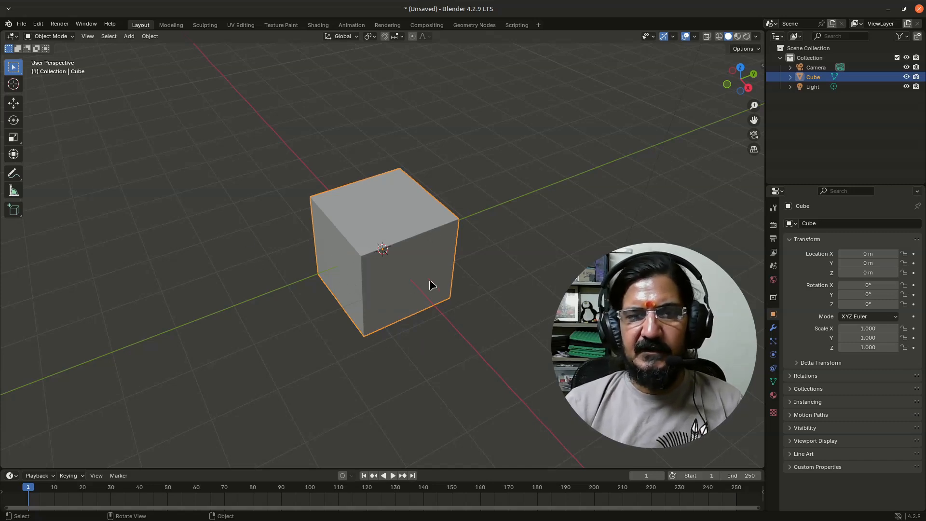
scroll(415, 288, "down", 1)
scroll(374, 289, "down", 1)
scroll(374, 290, "up", 1)
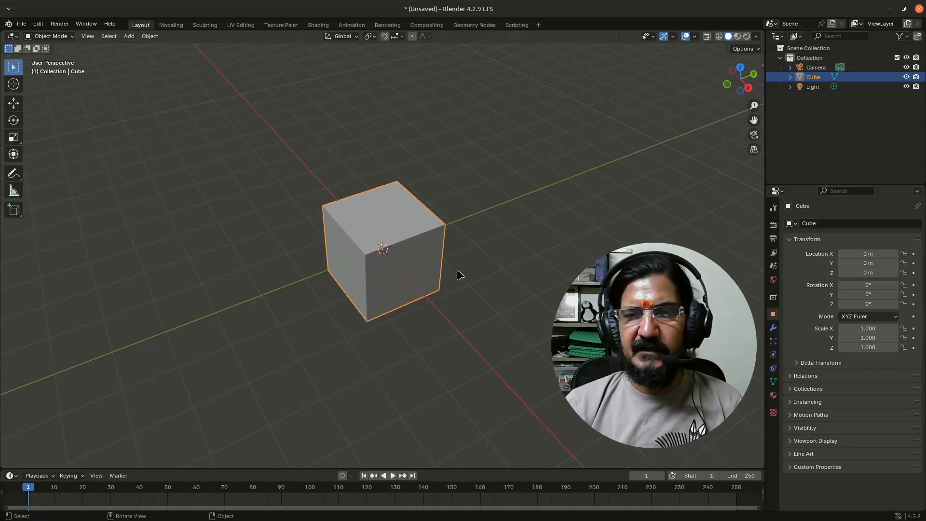
Delete the cube and add a UV sphere in its place.
key("x")
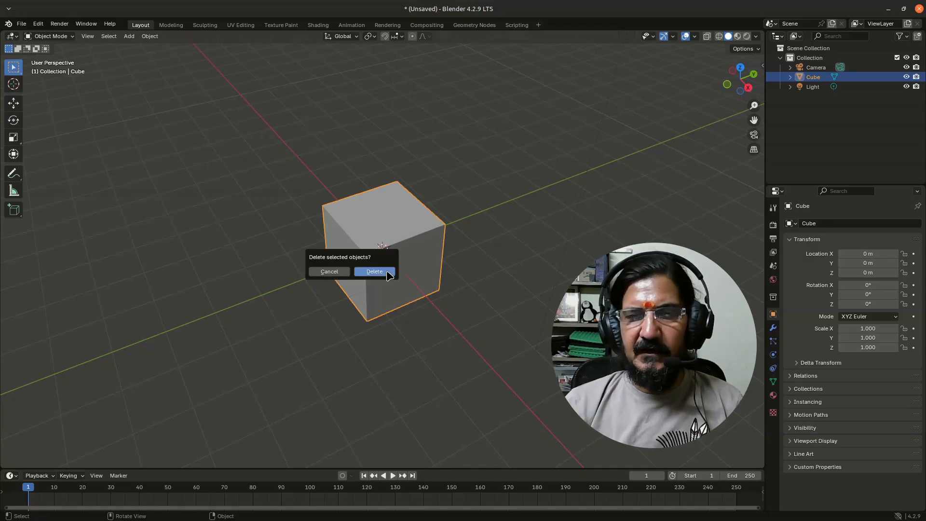
left_click(374, 272)
key("shift+a")
mouse_move(388, 272)
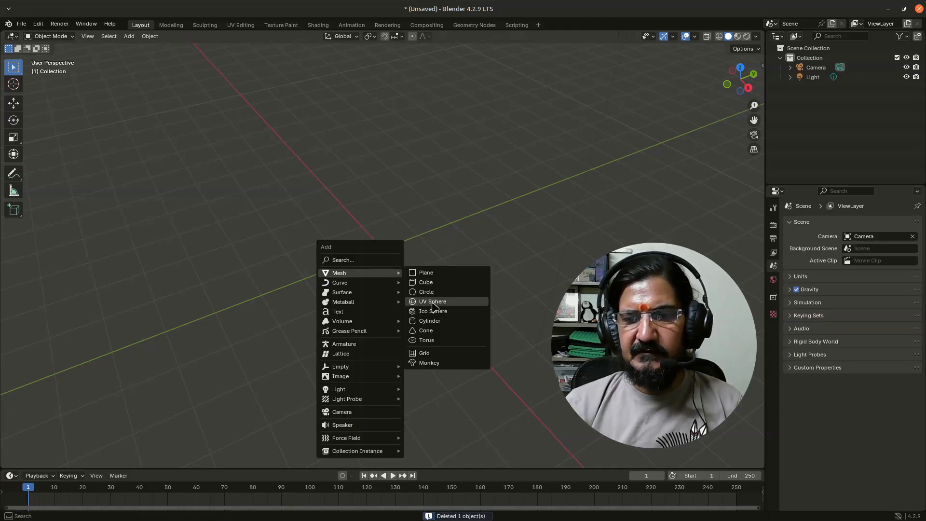
left_click(457, 302)
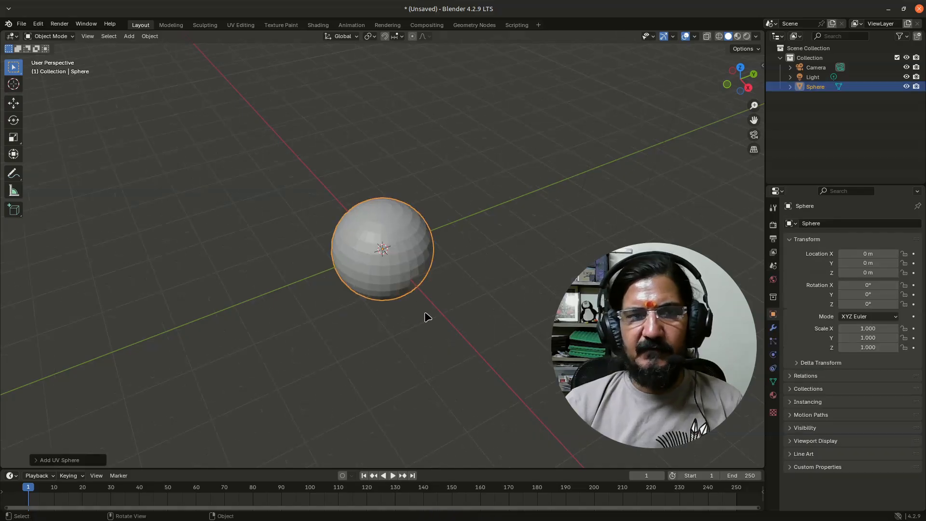
Flatten the sphere by scaling it along the Z axis to about 0.41.
scroll(428, 320, "up", 2)
scroll(425, 338, "down", 2)
middle_click_drag(420, 331, 382, 272, "shift")
scroll(400, 328, "up", 2)
scroll(398, 331, "down", 1)
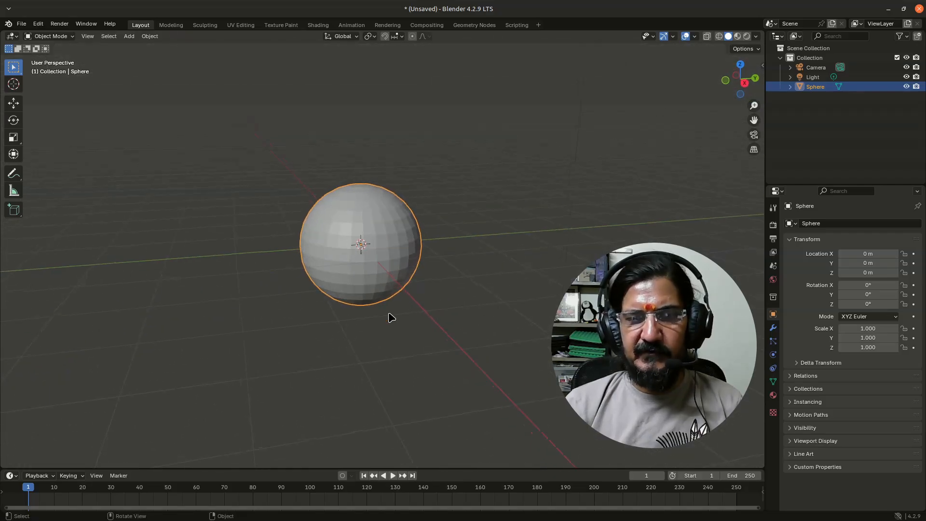
key("s")
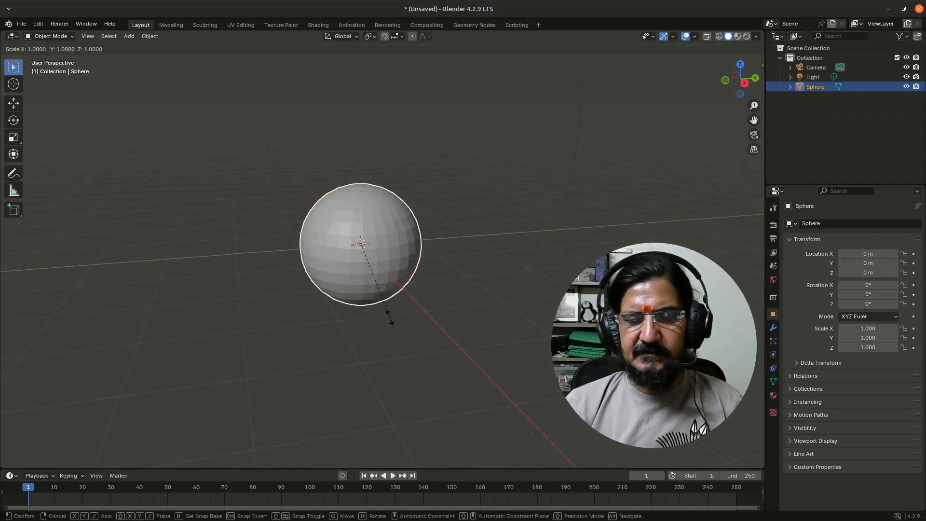
key("z")
left_click(365, 312)
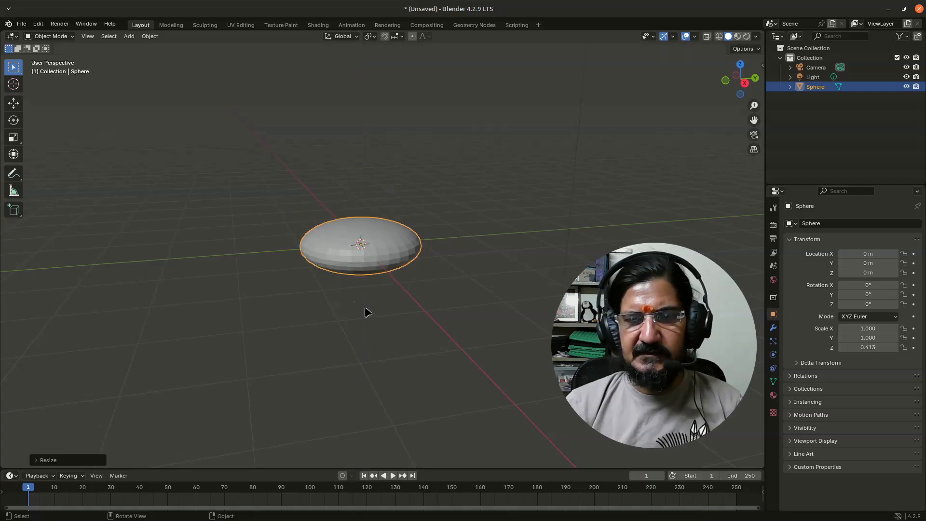
Narrow the flattened sphere by scaling it along the X axis to about 0.46.
middle_click_drag(358, 330, 403, 364)
key("s")
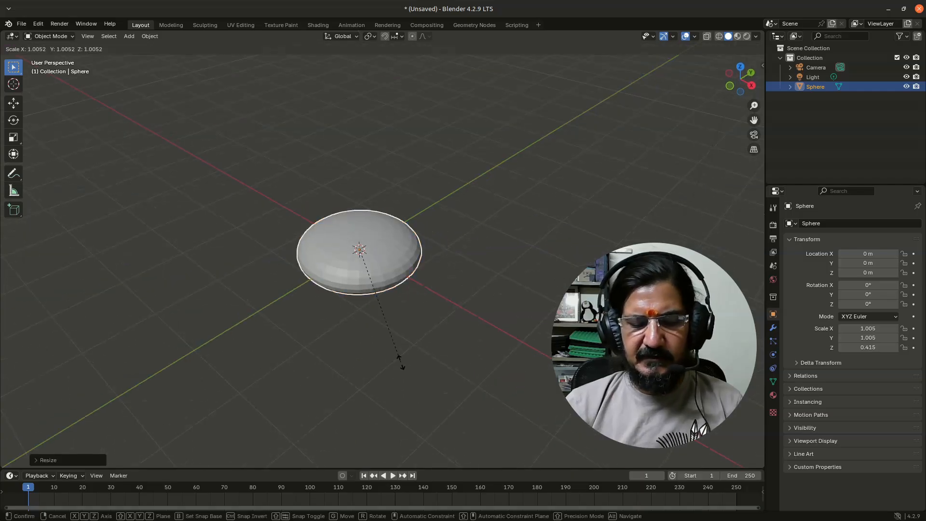
key("x")
left_click(368, 329)
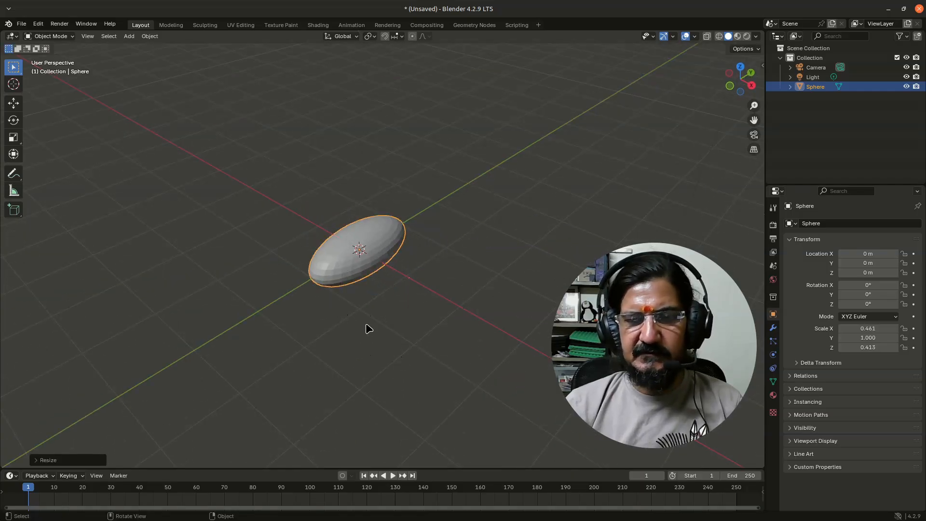
Stretch the sphere along the Y axis to a scale of about 1.93.
mouse_move(369, 329)
middle_mouse_down()
mouse_move(355, 341)
mouse_move(372, 331)
middle_mouse_up()
key("s")
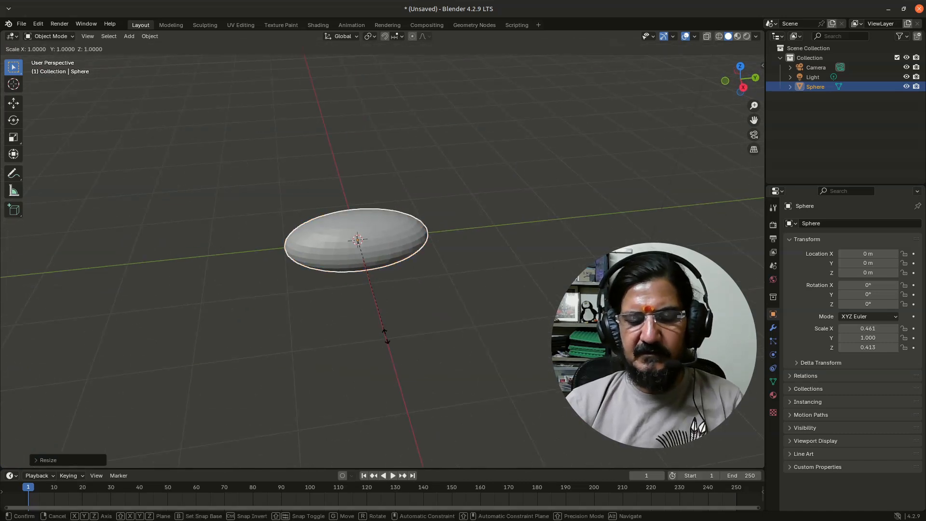
key("y")
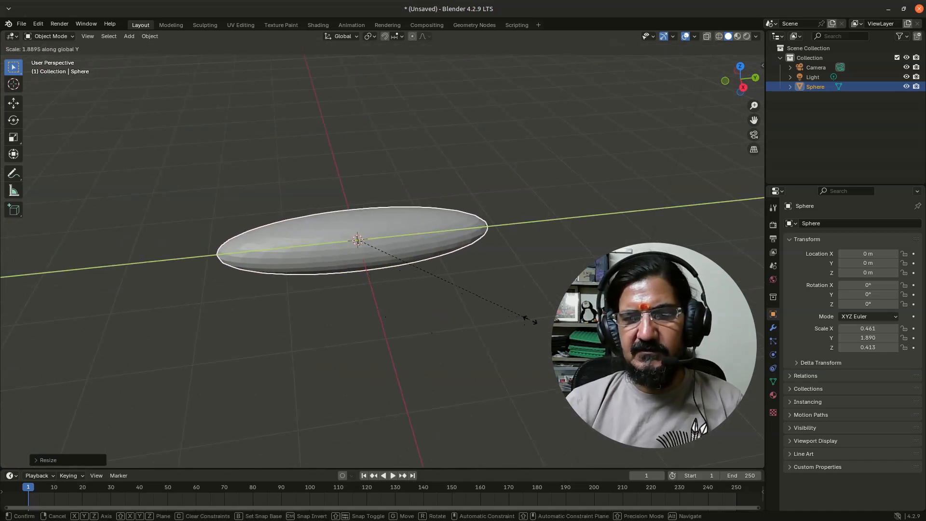
left_click(537, 320)
Enter Edit Mode on the stretched sphere and deselect all of its vertices.
middle_click_drag(320, 304, 335, 362)
mouse_move(372, 334)
middle_mouse_down()
mouse_move(390, 320)
mouse_move(368, 347)
middle_mouse_up()
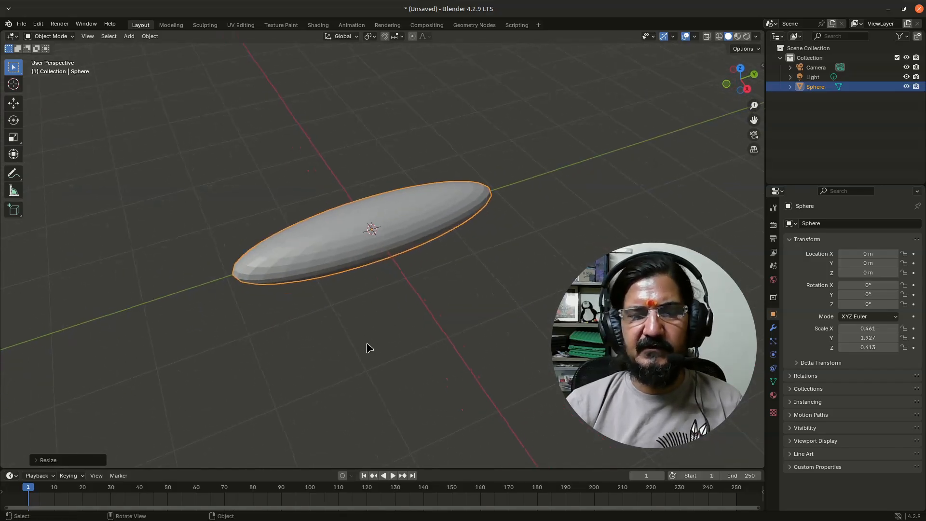
middle_click_drag(345, 316, 306, 244)
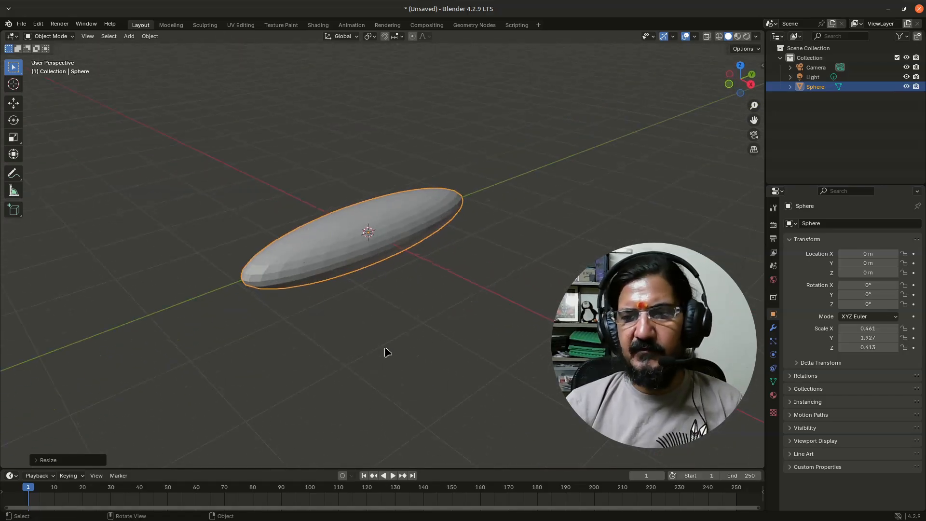
left_click(60, 37)
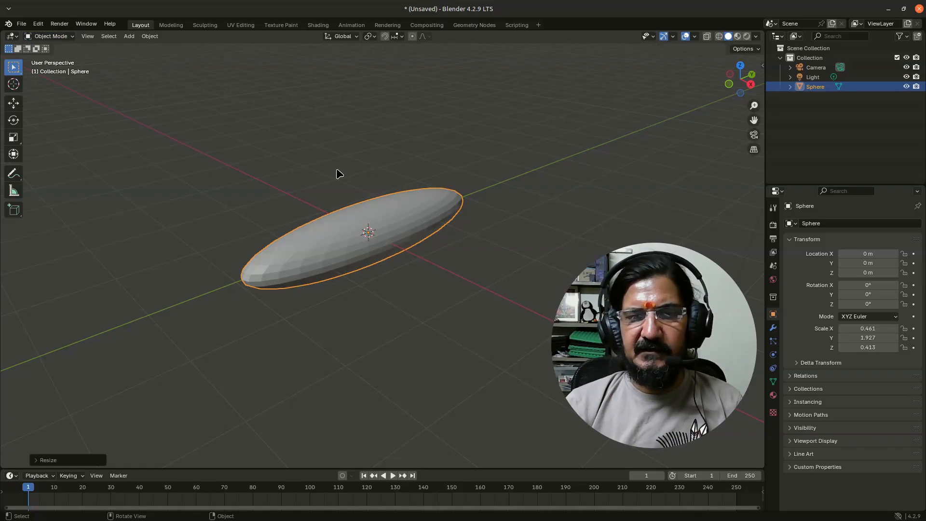
key("Tab")
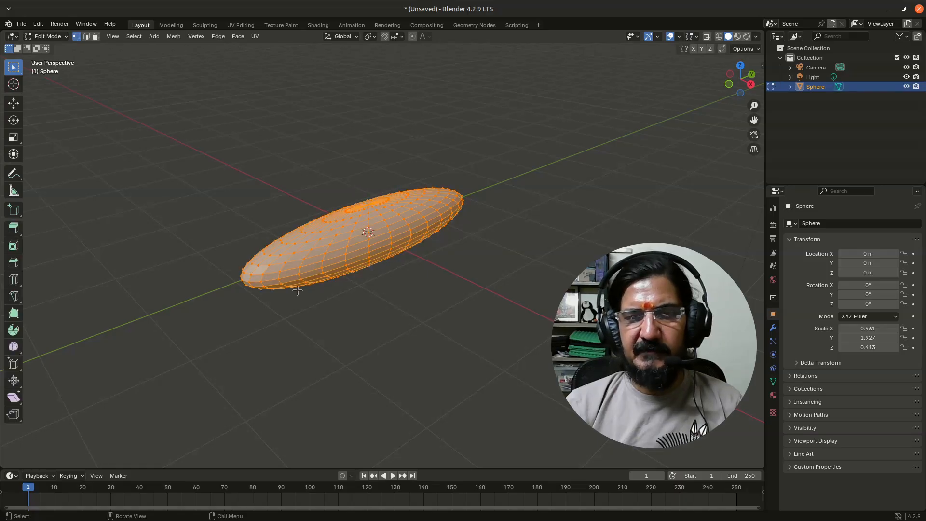
middle_click_drag(297, 290, 352, 299)
key("alt+a")
middle_click_drag(298, 315, 318, 333)
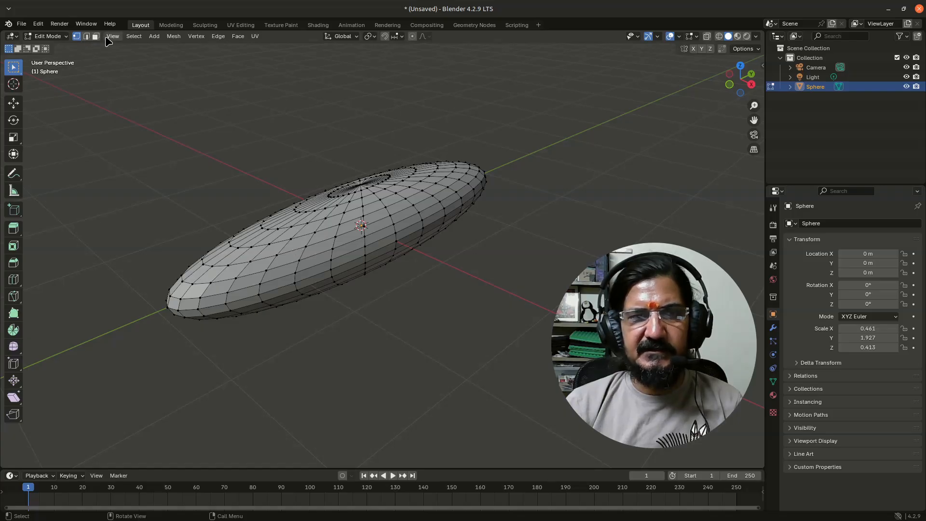
Try to move a vertex on the stretched sphere's surface, and return to Object Mode.
left_click(306, 246)
key("g")
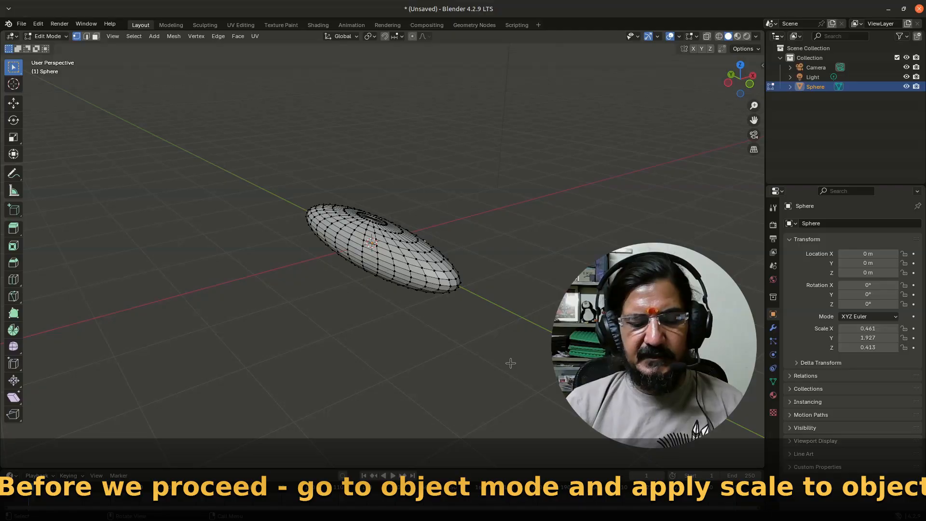
key("Tab")
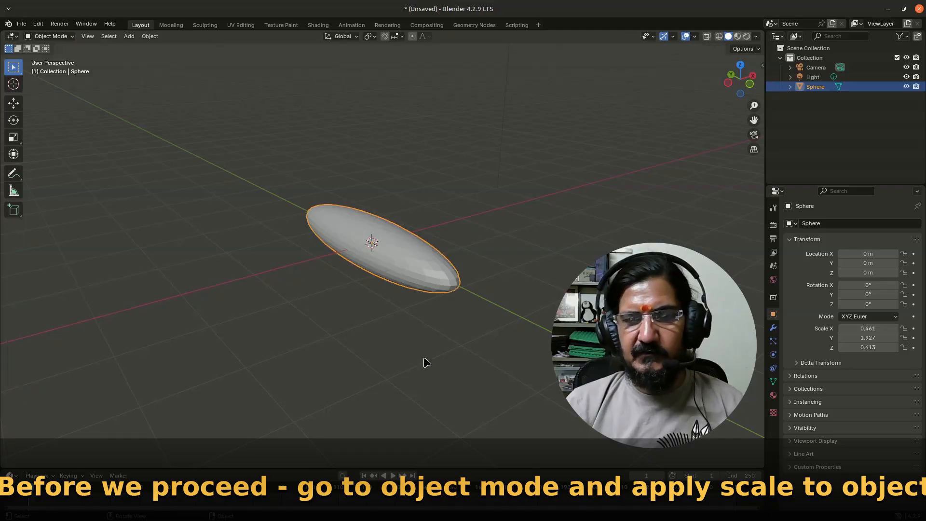
Apply the stretched sphere's scale in Object Mode and return to Edit Mode.
middle_click_drag(428, 337, 374, 324)
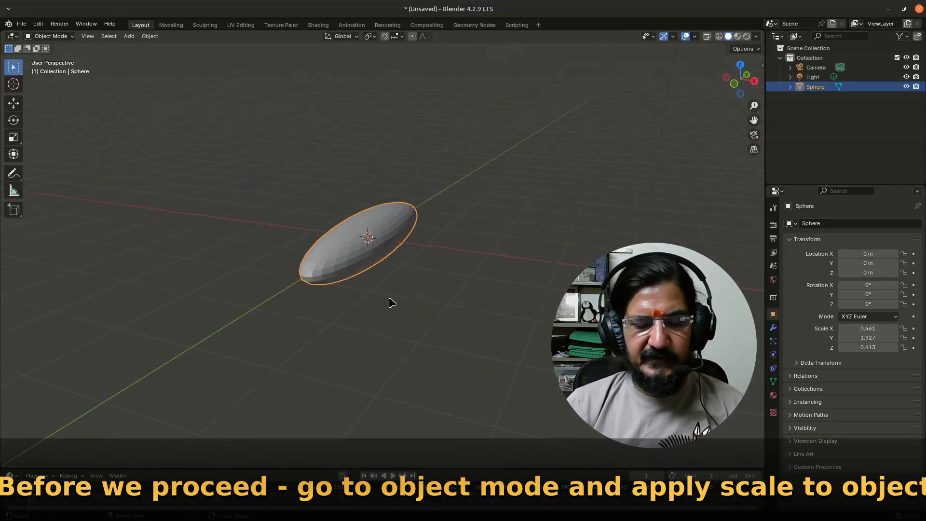
key("ctrl+a")
left_click(392, 304)
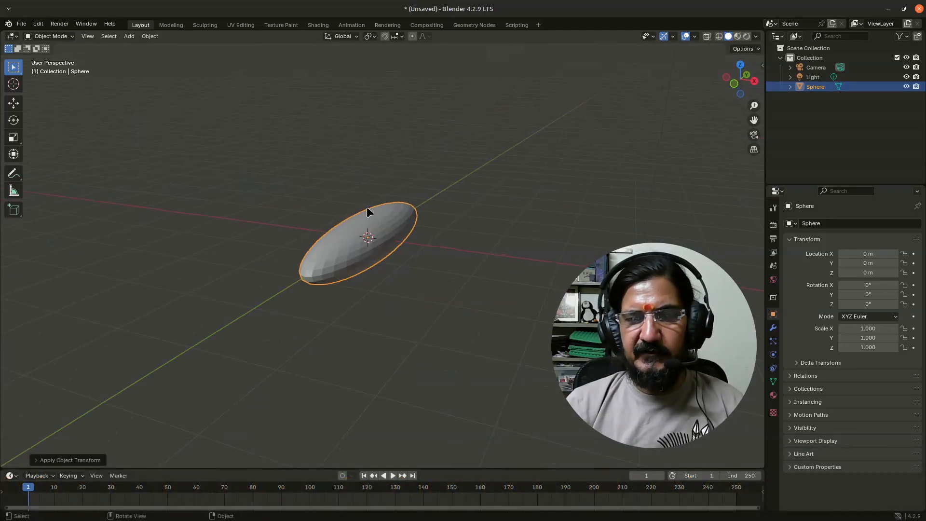
key("ctrl+a")
left_click(362, 268)
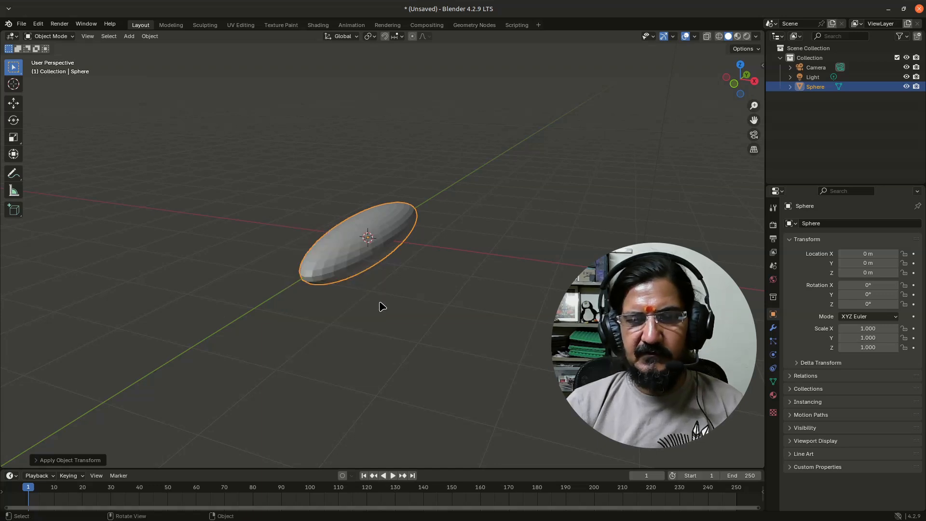
key("Tab")
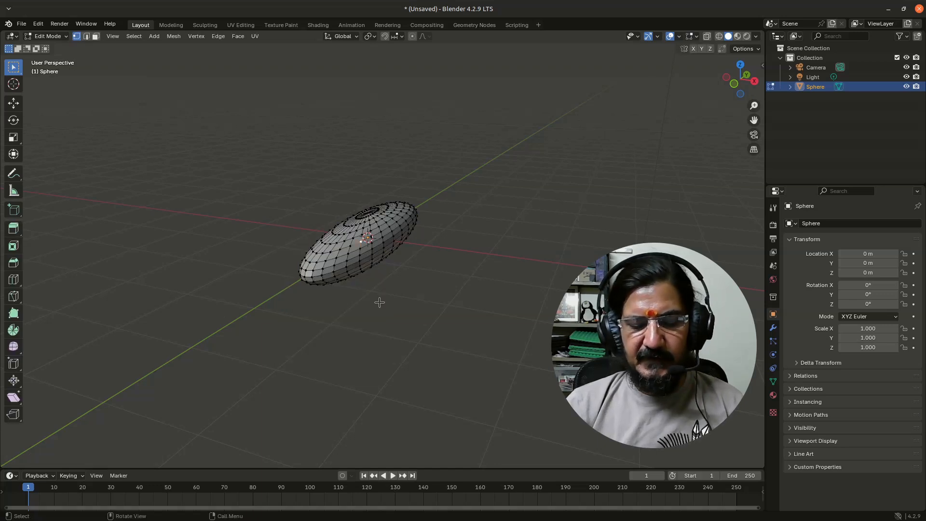
Move a vertex on the sphere's side 2 m upward along the global Z axis.
middle_click_drag(387, 307, 409, 309)
type("gz2")
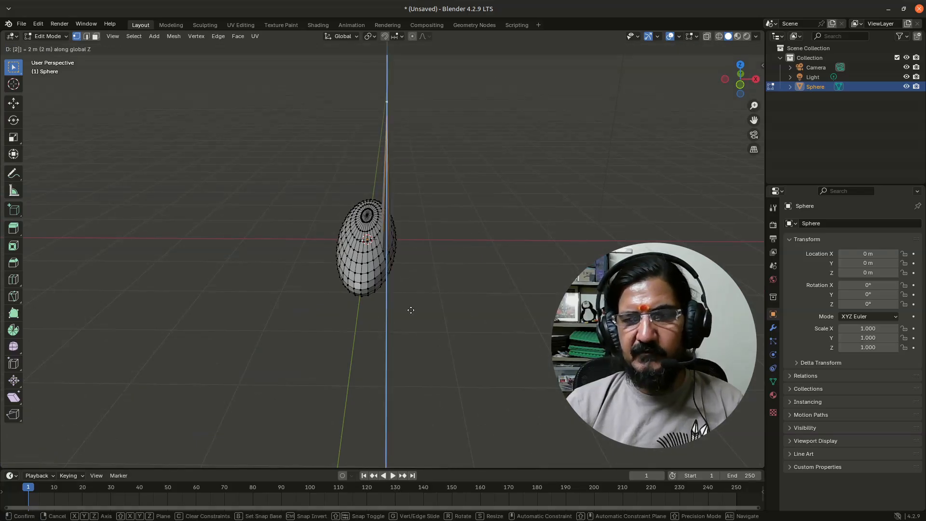
key("Return")
middle_click_drag(426, 349, 439, 331)
Pull another side vertex outward along the global X axis and undo both vertex moves.
middle_click_drag(396, 410, 383, 254)
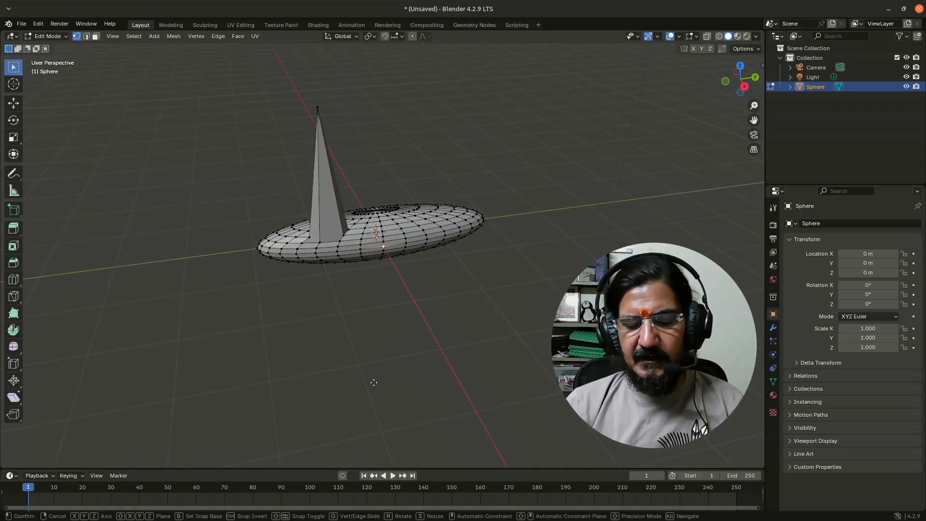
key("x")
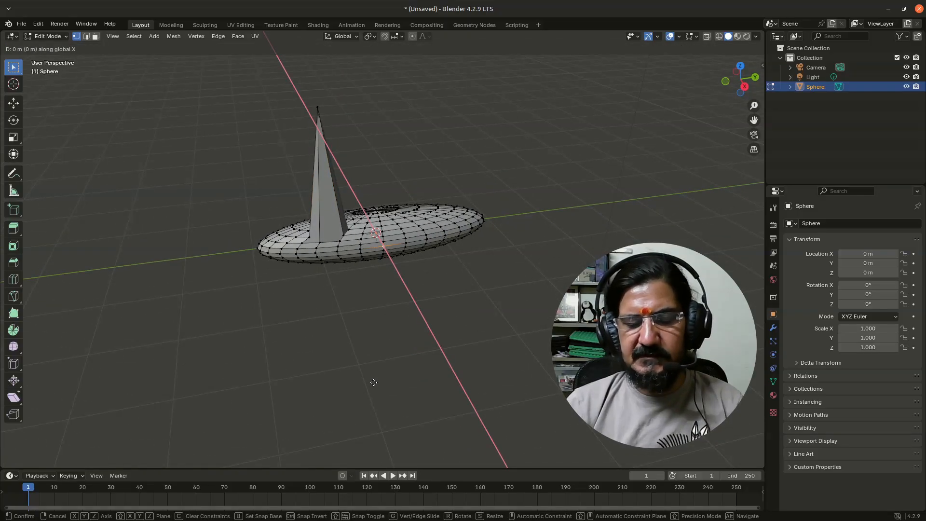
left_click(373, 382)
middle_click_drag(374, 380, 517, 323)
scroll(516, 323, "down", 2)
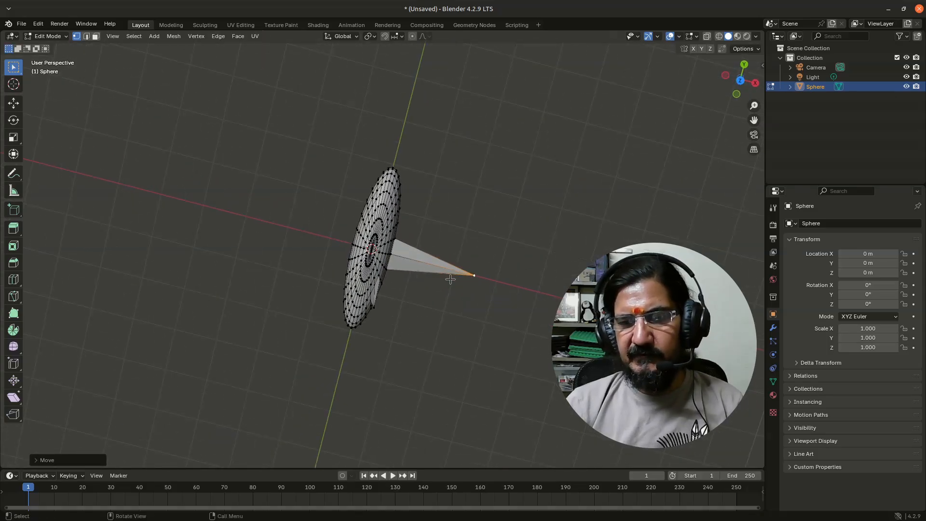
middle_click_drag(377, 371, 490, 323)
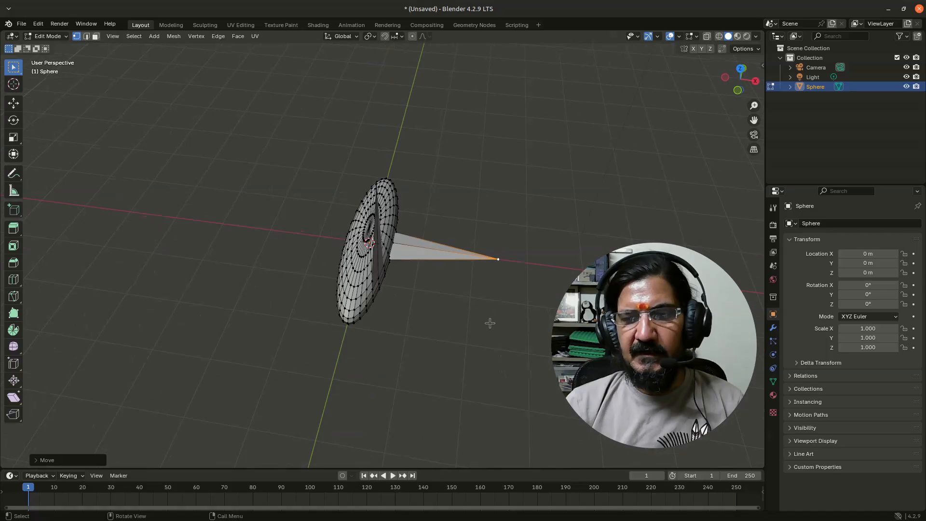
middle_click_drag(411, 342, 351, 317)
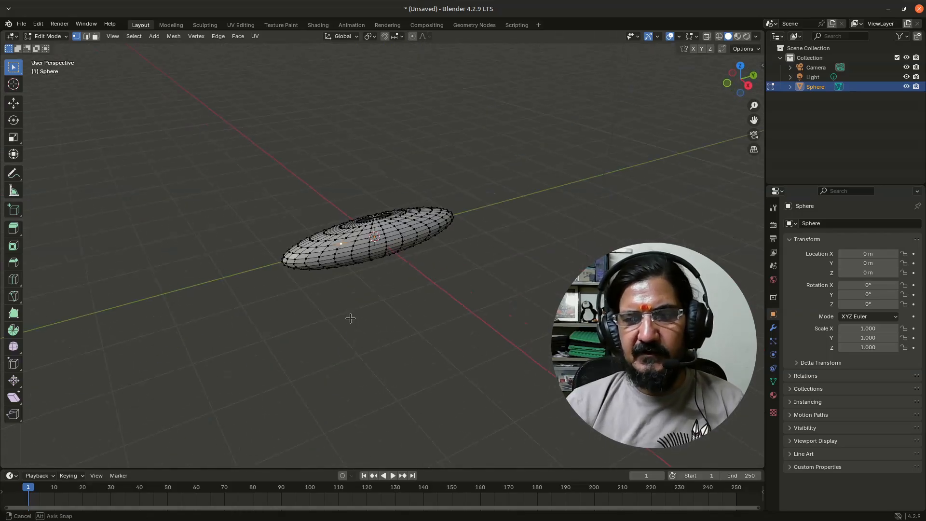
Try rotating the selected vertices on the sphere's side slightly and scaling them to about 1.44.
scroll(338, 265, "up", 2)
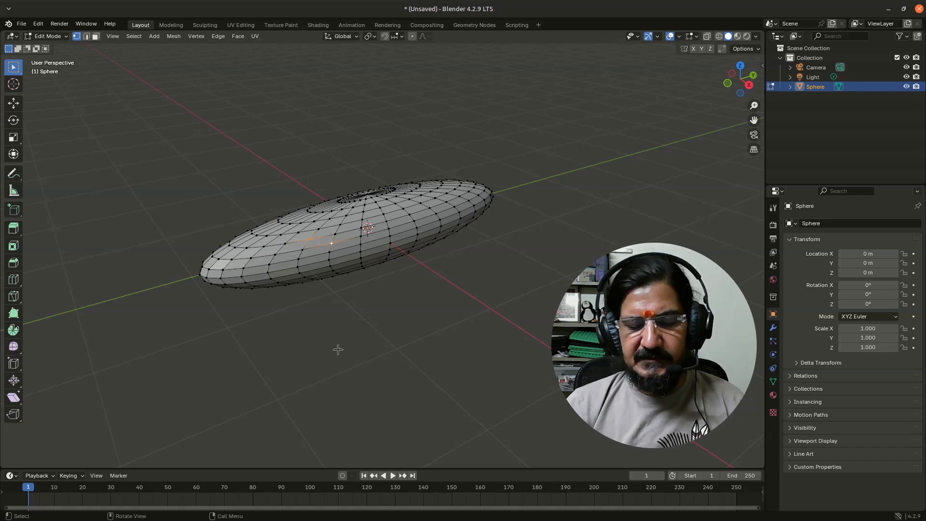
key("g")
key("r")
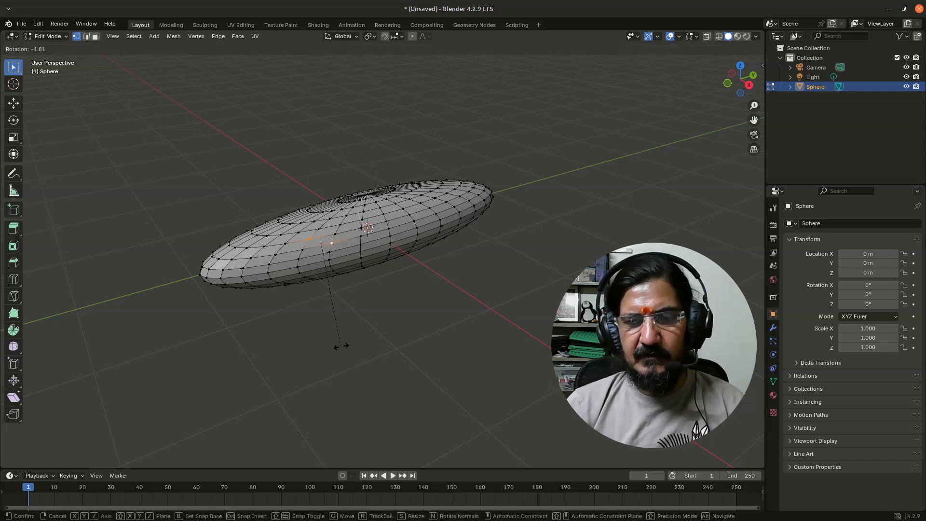
left_click(338, 343)
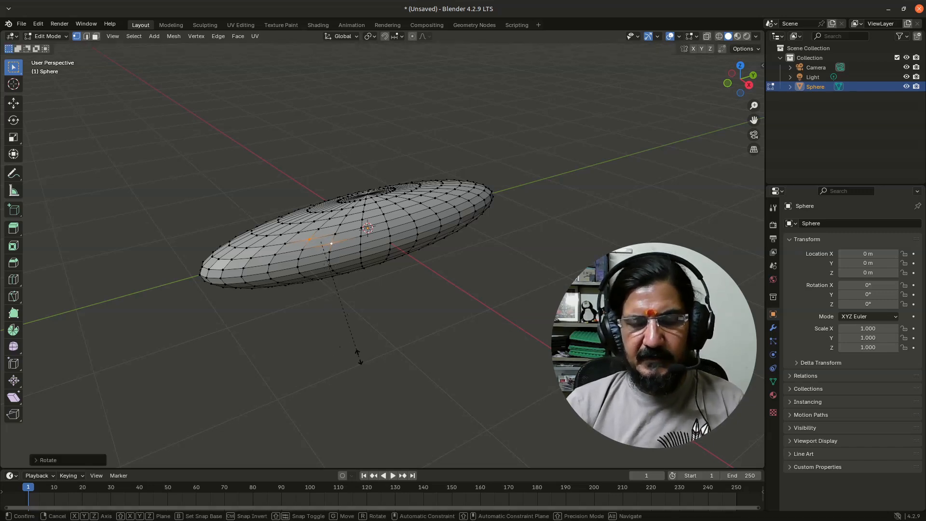
key("s")
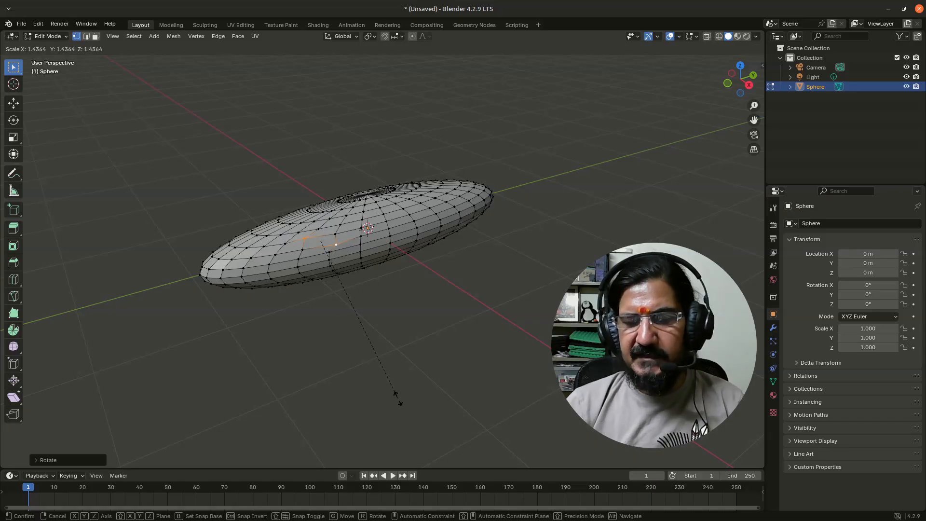
left_click(399, 397)
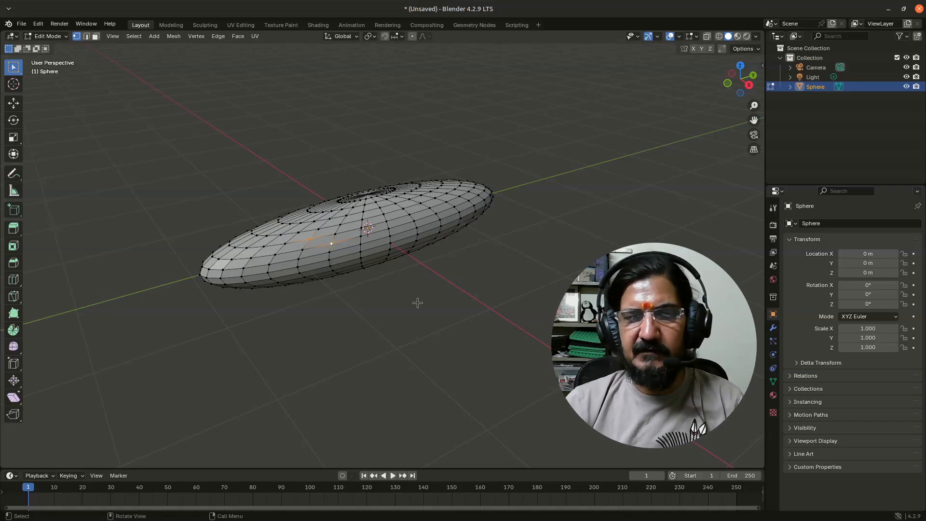
Switch to edge selection and pull one edge on the sphere's side outward along the positive X axis.
scroll(416, 303, "up", 1)
scroll(377, 339, "down", 1)
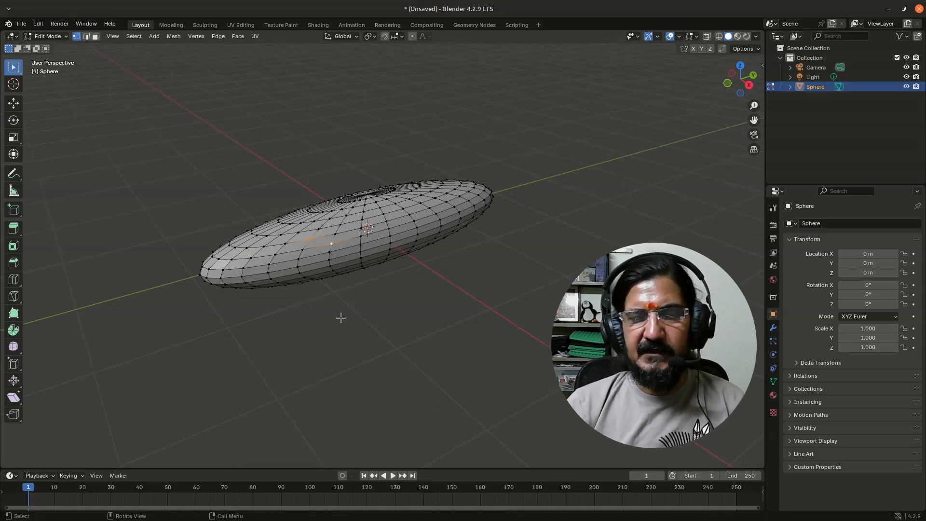
scroll(282, 314, "down", 1)
mouse_move(259, 300)
middle_mouse_down()
mouse_move(407, 316)
mouse_move(267, 310)
mouse_move(268, 294)
middle_mouse_up()
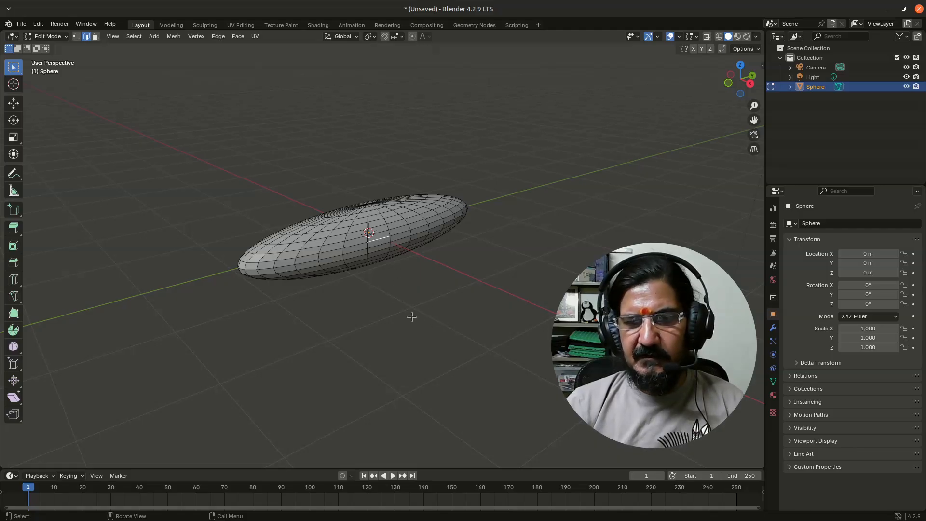
key("g")
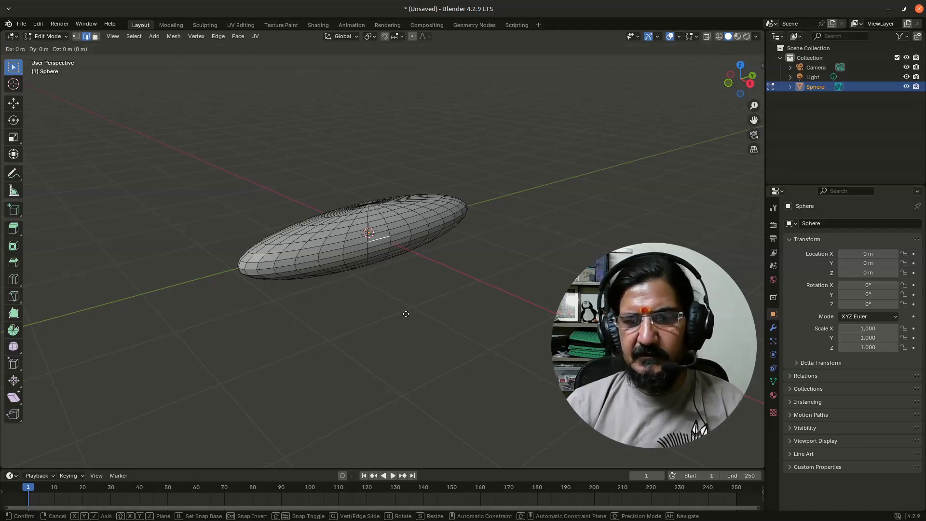
key("x")
left_click(440, 337)
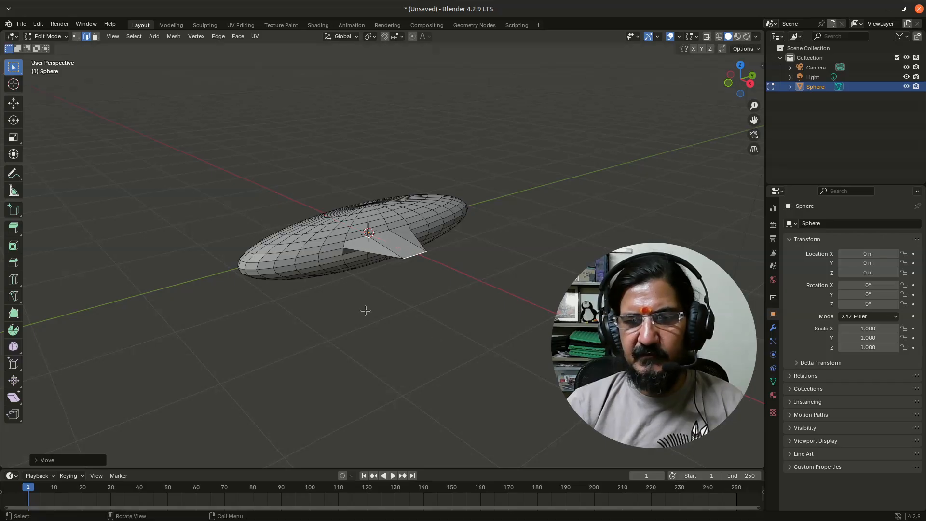
Pull an edge on the opposite side out about 0.43 m along negative X and undo both edge moves.
middle_click_drag(317, 322, 351, 279)
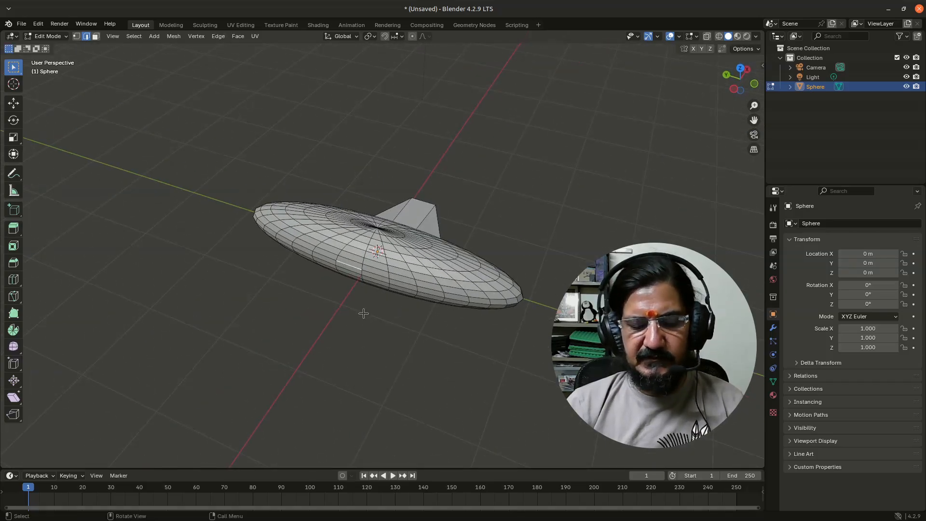
key("g")
key("x")
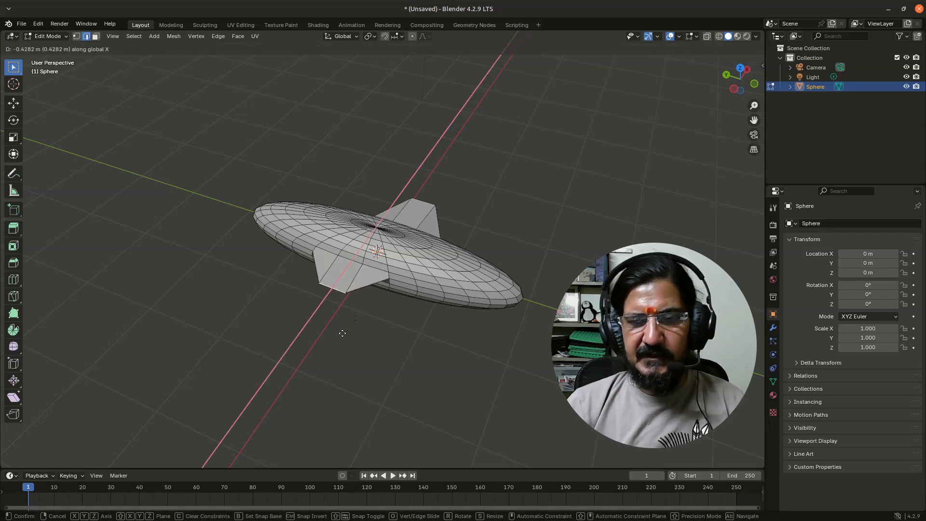
left_click(341, 332)
key("ctrl+z")
key("ctrl+z")
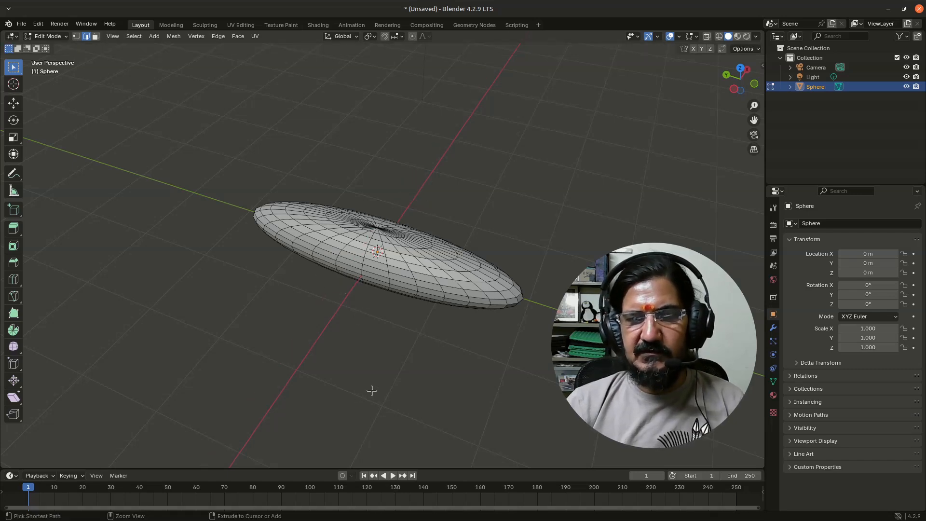
Switch to face selection and pull one face on the sphere's side outward along the positive X axis.
middle_click_drag(437, 369, 427, 301)
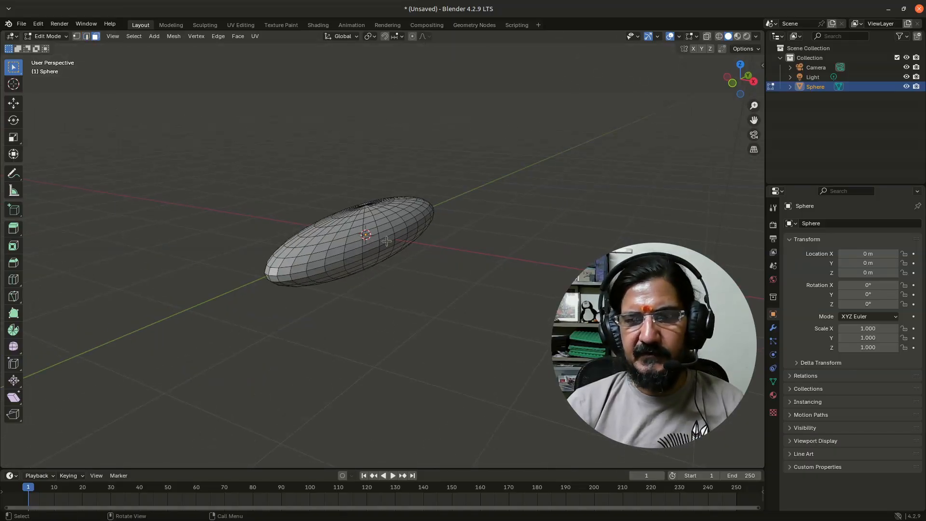
key("g")
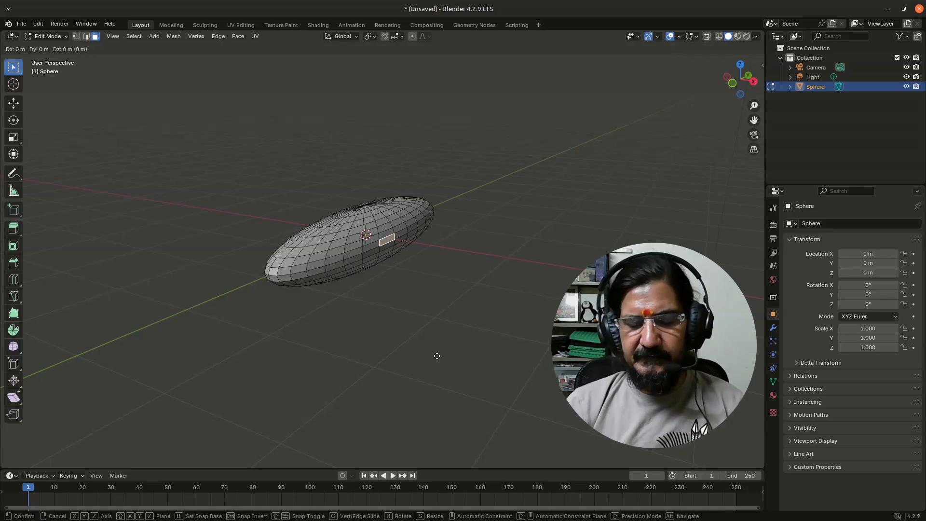
key("x")
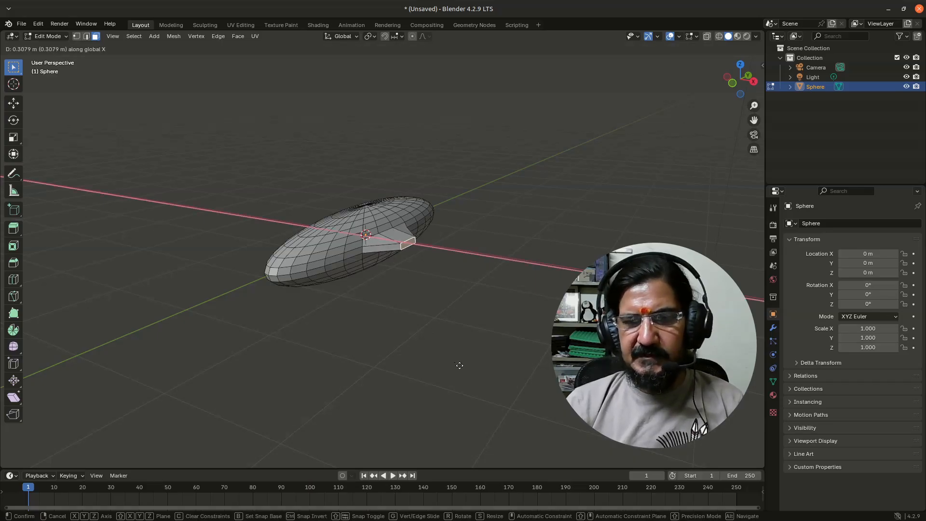
left_click(463, 368)
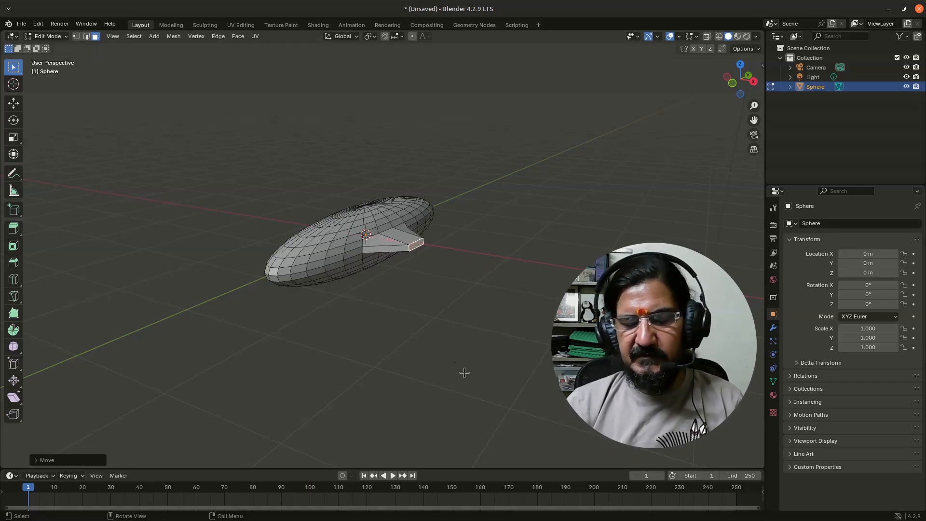
Rotate the pulled-out face about the global X axis.
key("r")
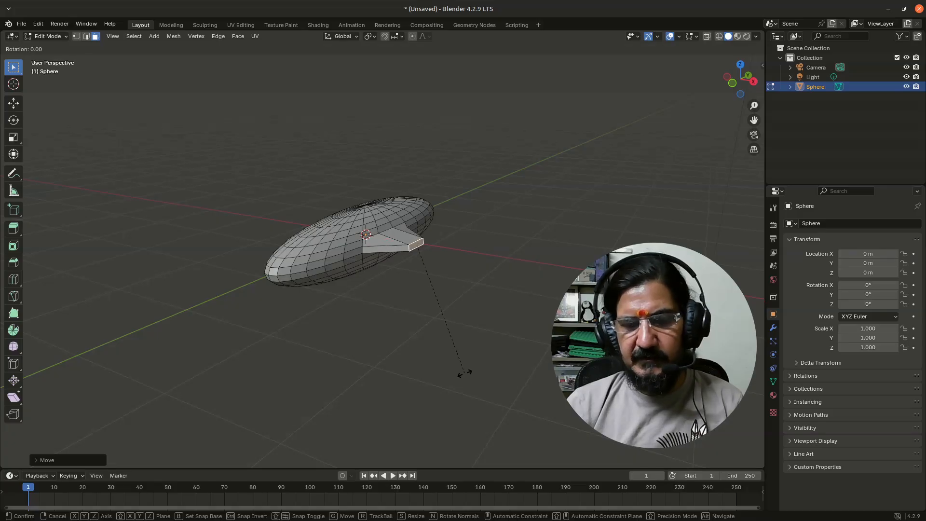
key("x")
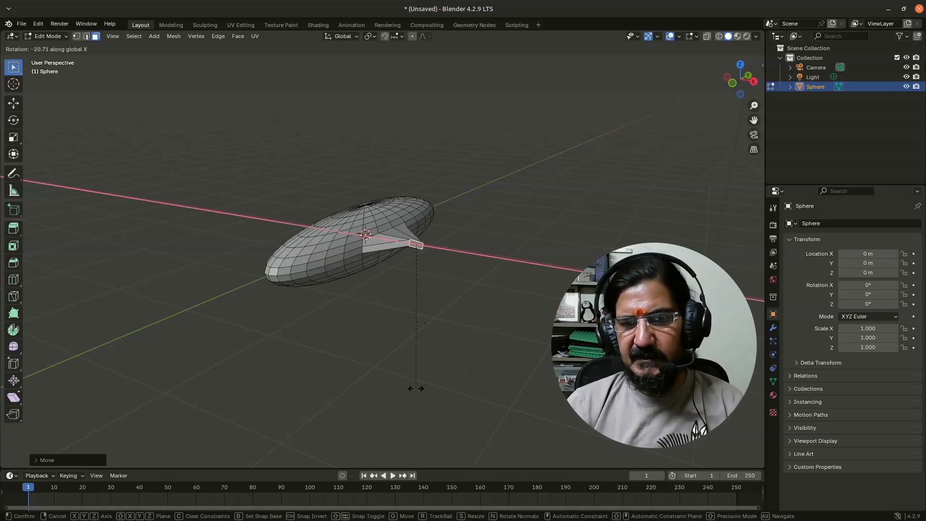
left_click(420, 376)
Scale up the pulled-out face uniformly and undo the face edits.
middle_click_drag(432, 338, 473, 356)
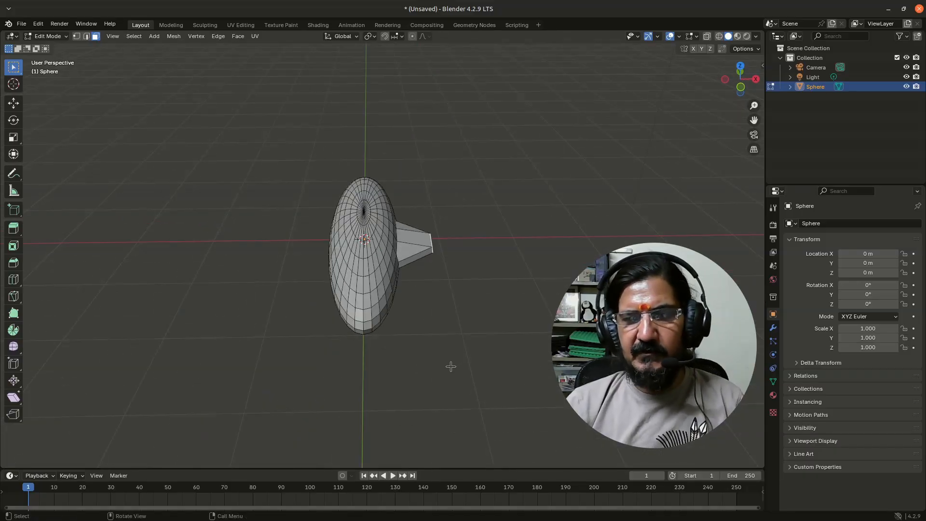
middle_click_drag(451, 366, 410, 335)
key("s")
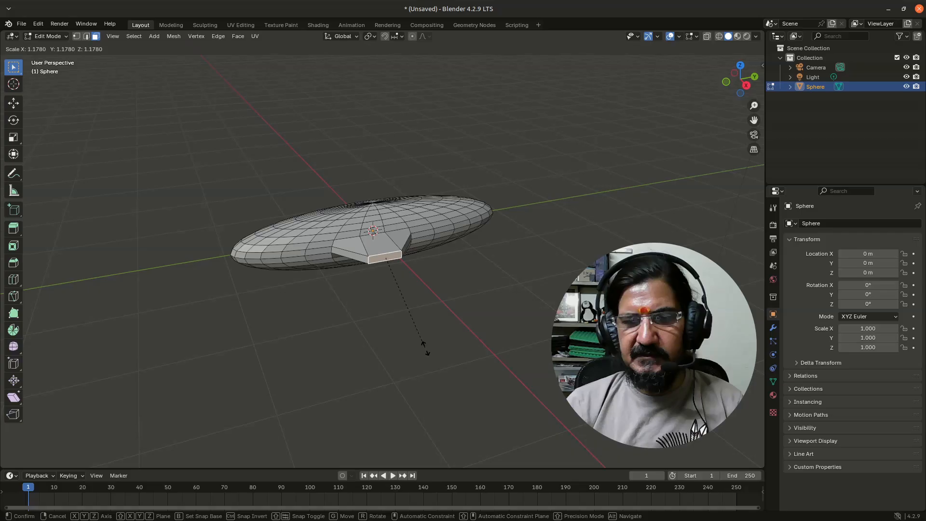
left_click(471, 404)
middle_click_drag(374, 368, 449, 371)
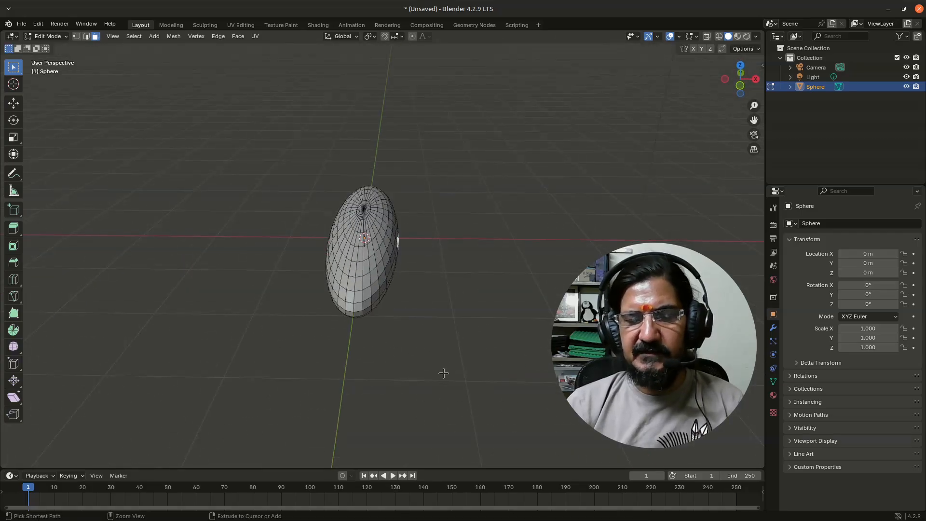
Select a strip of adjacent faces along the sphere's positive X side and toggle wireframe shading on and off.
middle_click_drag(415, 378, 310, 342)
scroll(360, 361, "up", 2)
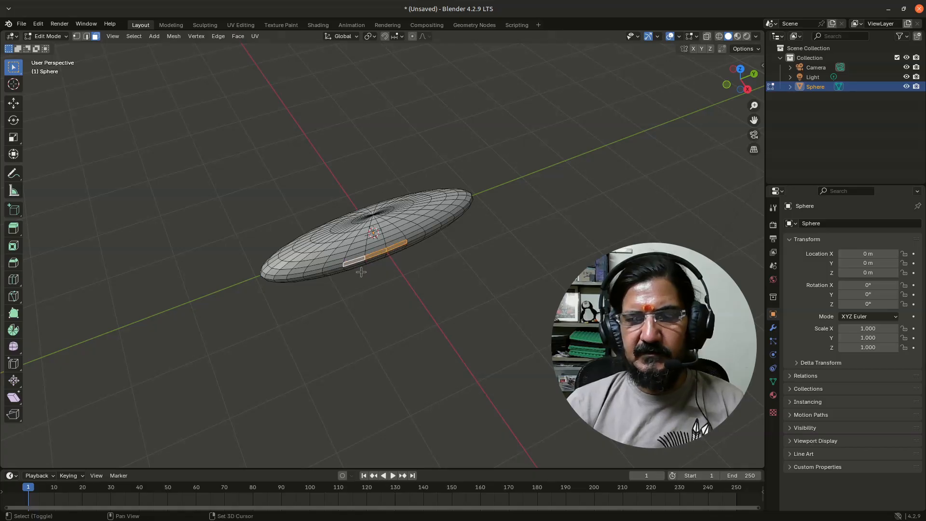
mouse_move(363, 336)
middle_mouse_down()
mouse_move(364, 315)
mouse_move(501, 327)
mouse_move(527, 265)
mouse_move(275, 326)
mouse_move(196, 326)
mouse_move(575, 306)
mouse_move(437, 310)
mouse_move(442, 335)
mouse_move(493, 294)
mouse_move(391, 328)
middle_mouse_up()
key("shift+z")
key("shift+z")
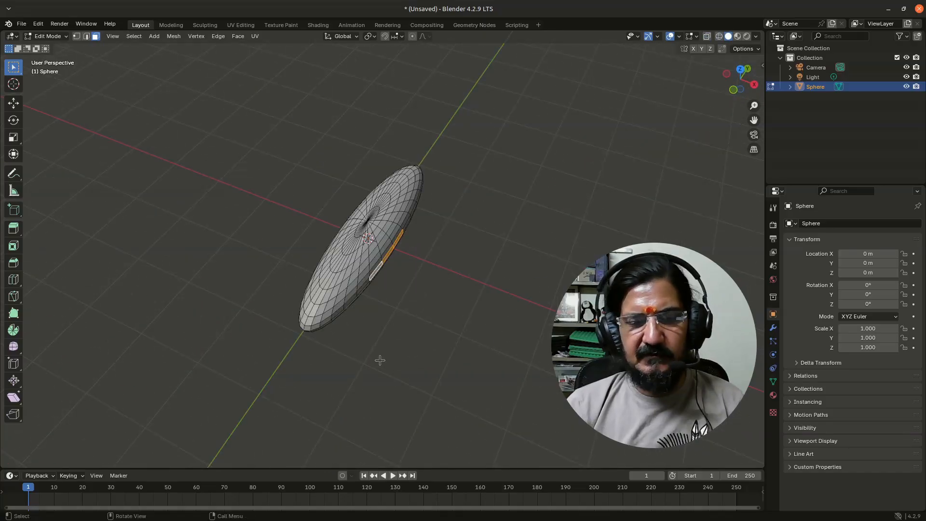
middle_click_drag(375, 389, 368, 365)
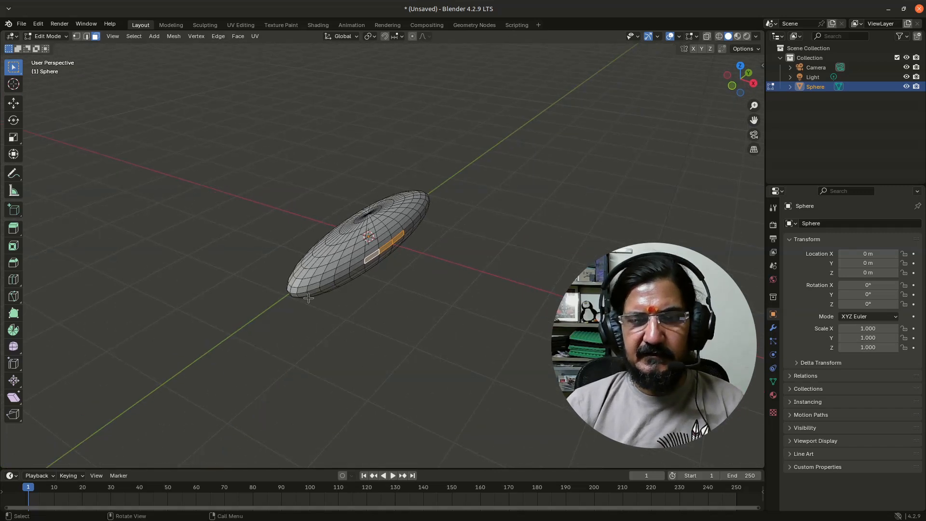
Mirror the face selection across the X axis with Extend enabled and inspect both sides of the sphere.
left_click(134, 38)
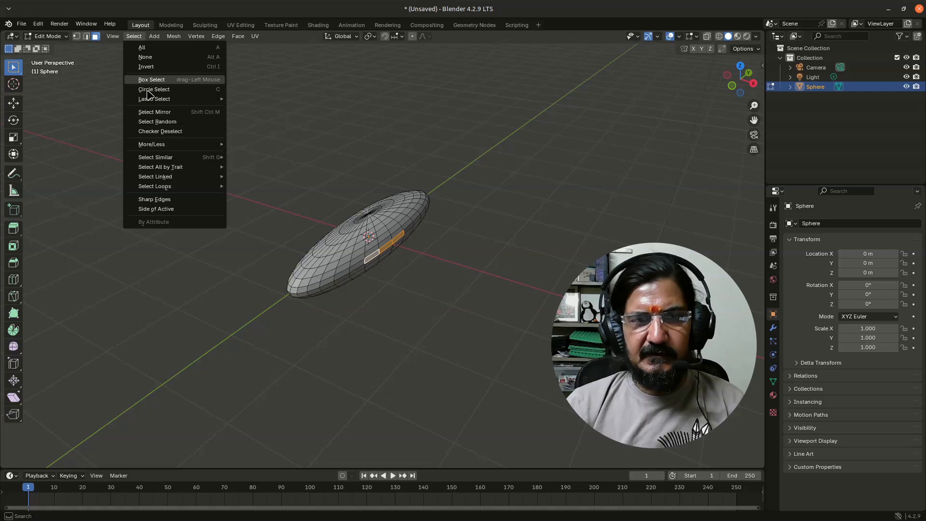
left_click(153, 112)
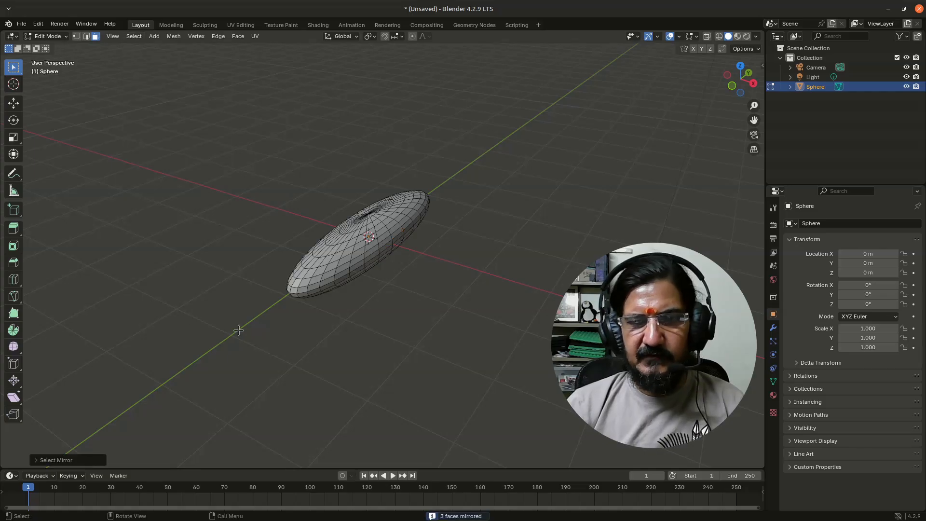
left_click(41, 461)
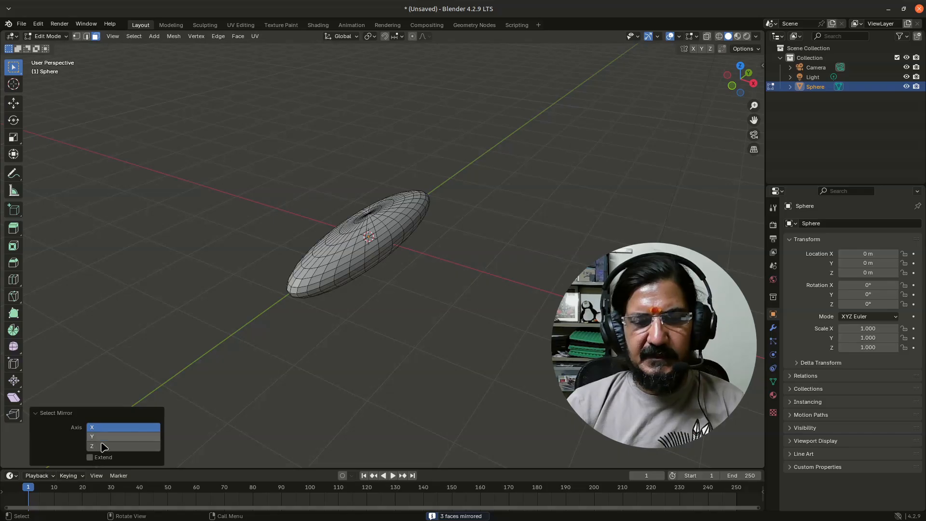
left_click(90, 457)
middle_click_drag(324, 325, 449, 294)
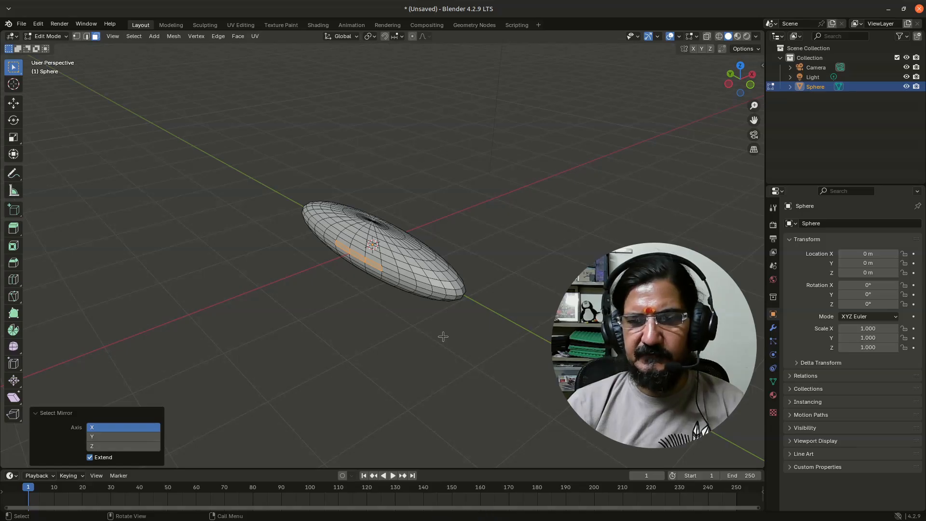
middle_click_drag(442, 336, 344, 360)
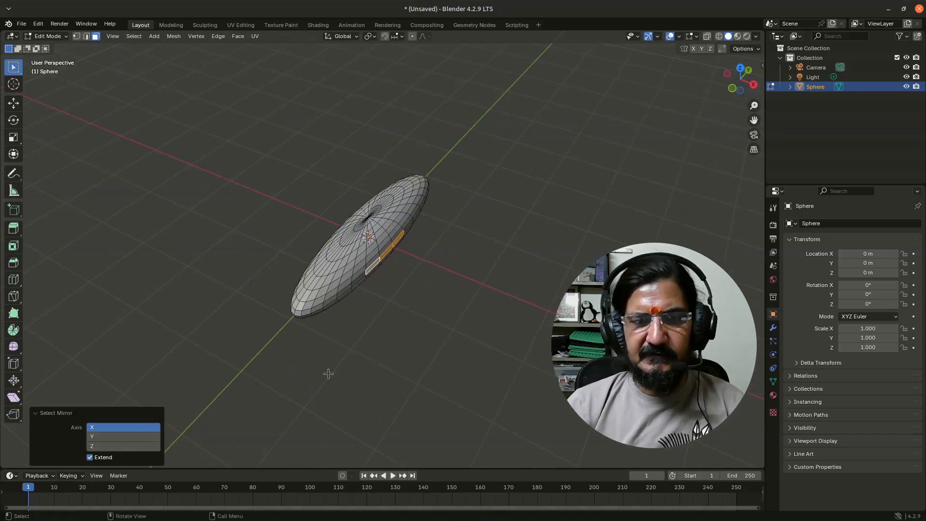
Select the two adjacent faces just above the midline at the centre of the sphere's positive X side.
left_click(329, 373)
scroll(319, 329, "up", 2)
middle_click_drag(319, 327, 375, 262)
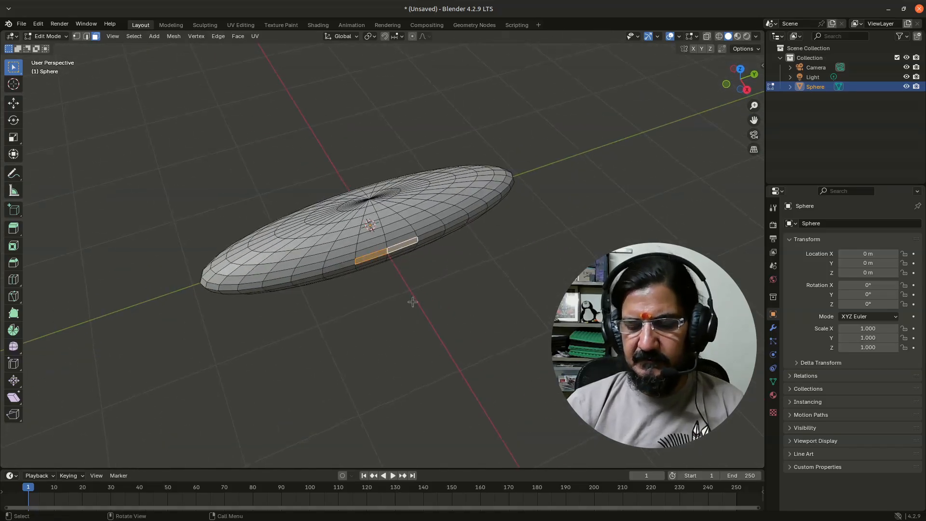
key("KP_3")
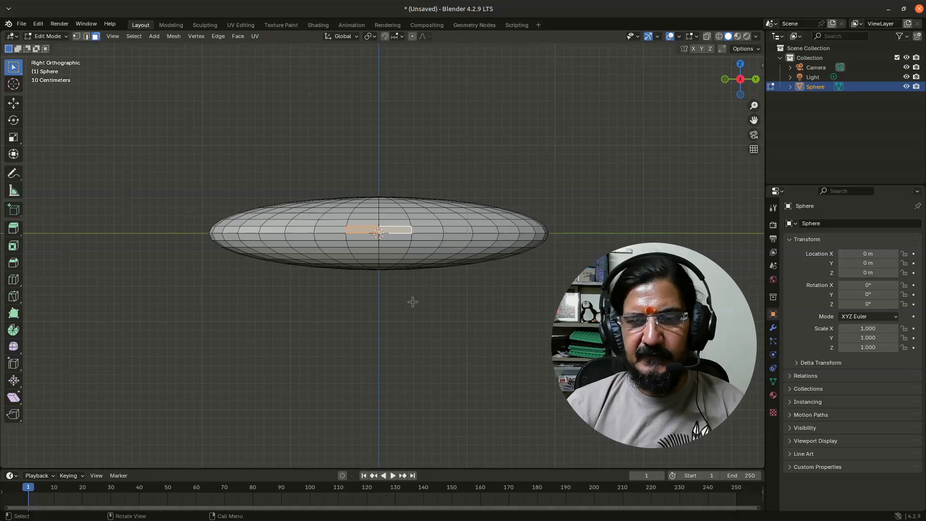
key("KP_7")
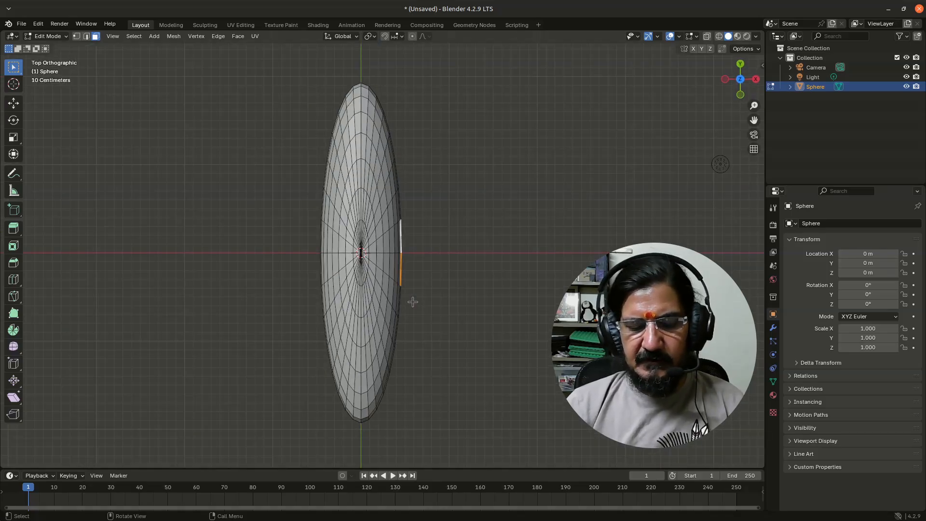
Pull the two selected faces 2 m outward along the global X axis.
key("e")
key("x")
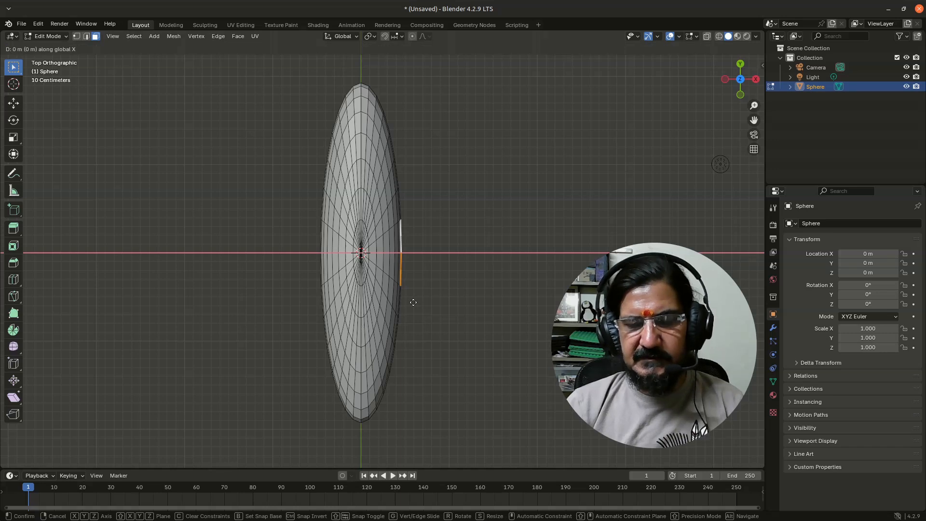
key("2")
key("Return")
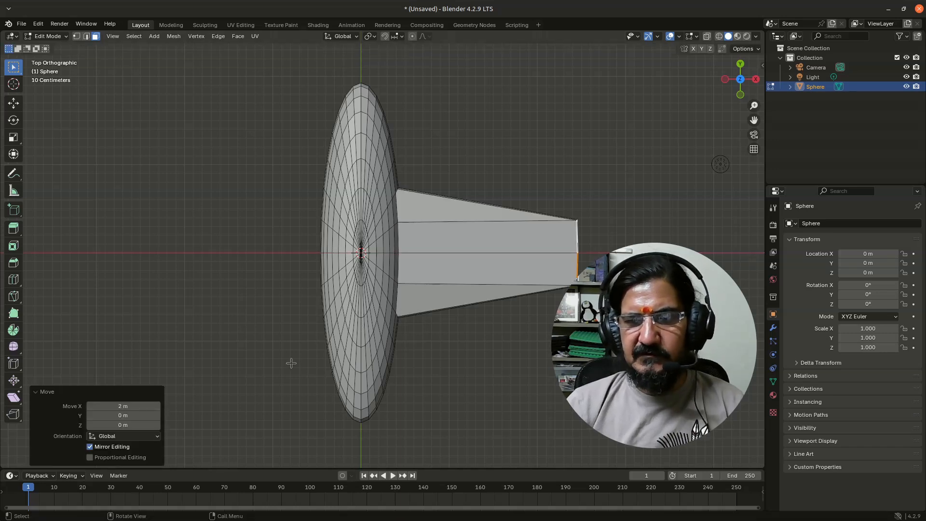
middle_click_drag(291, 363, 415, 294)
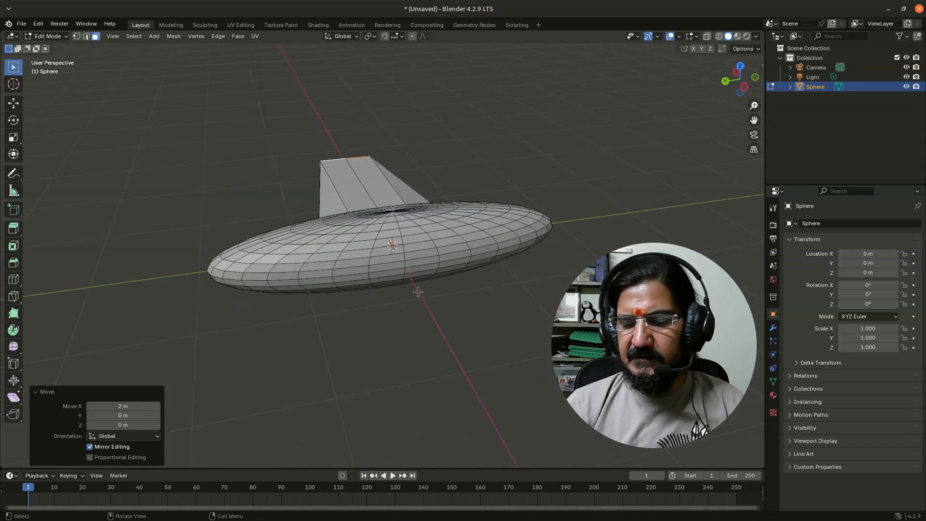
Select two faces below the midline on the negative X side, then undo that selection and the positive side's pull-out.
key("KP_3")
key("ctrl+KP_3")
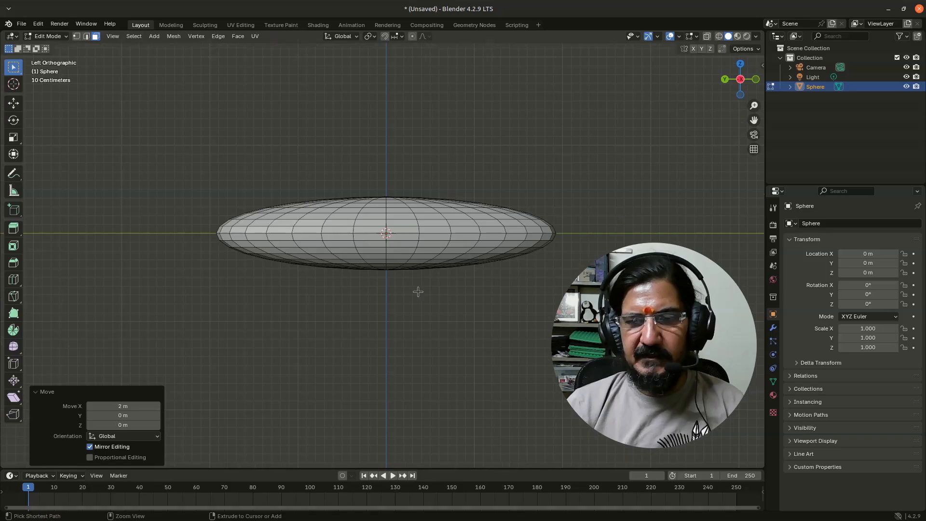
left_click(371, 239, "ctrl")
left_click(371, 239)
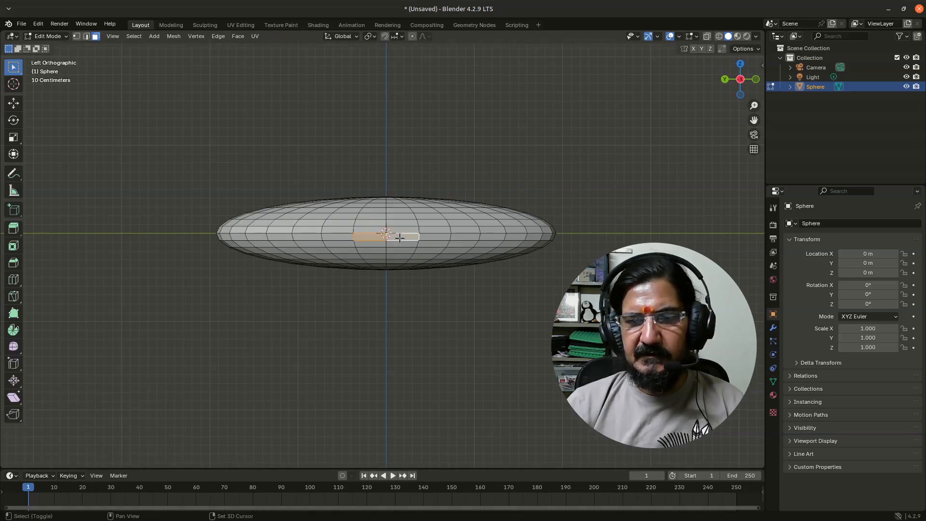
middle_click_drag(400, 237, 351, 285)
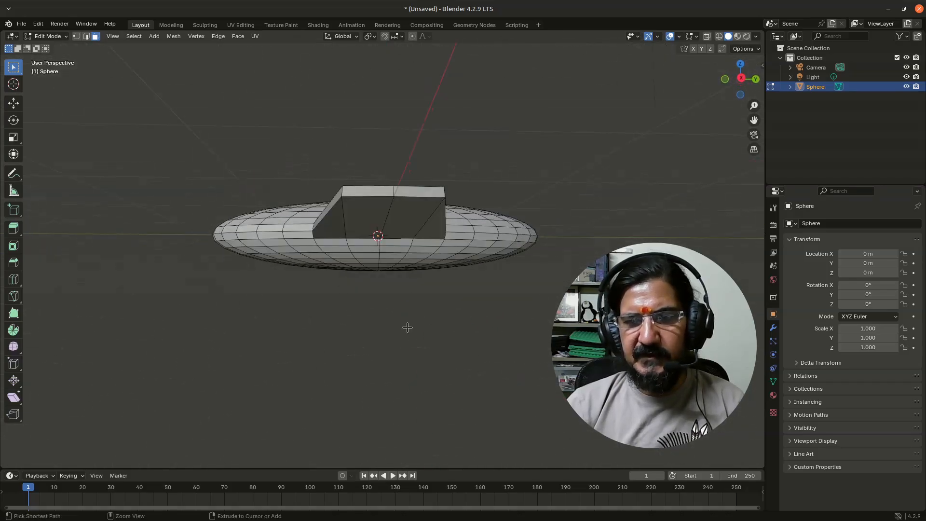
key("ctrl+z")
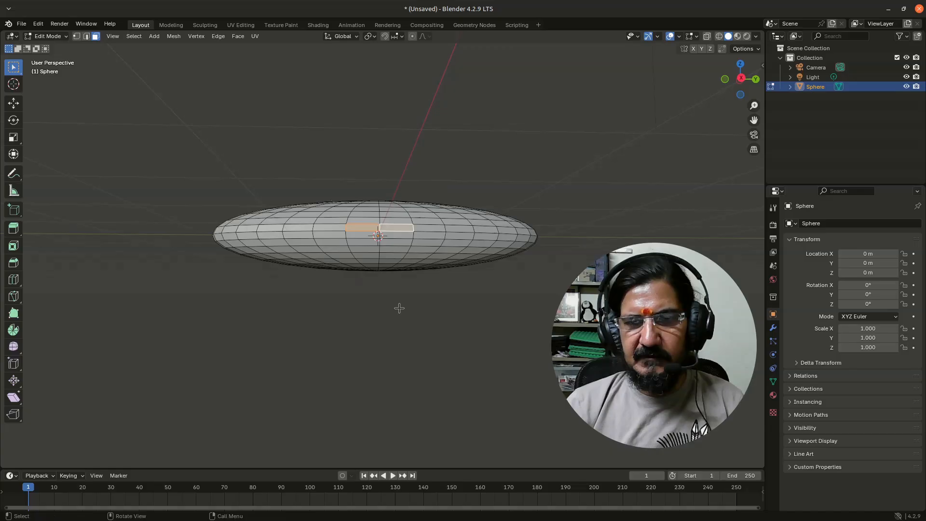
Move the two centre faces on the positive X side 2 m along global X to form the first wing.
middle_click_drag(398, 308, 404, 323)
key("KP_3")
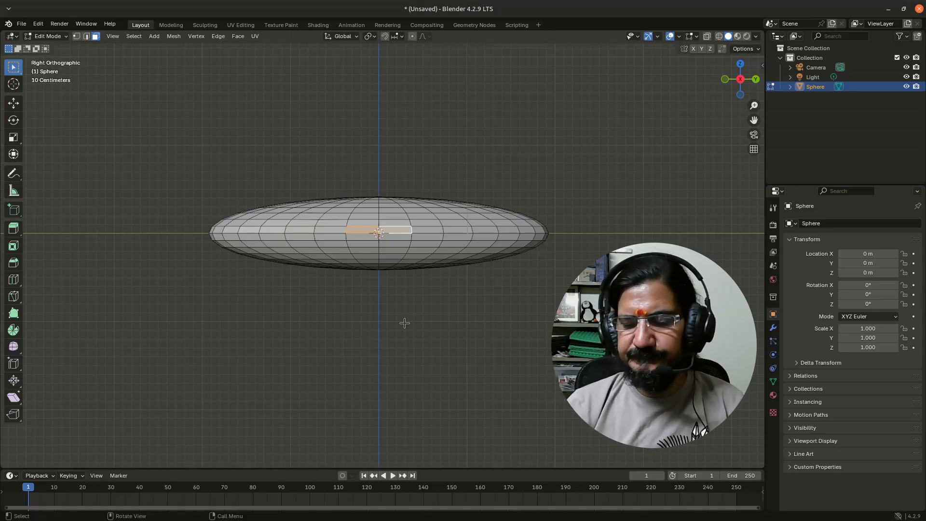
key("KP_7")
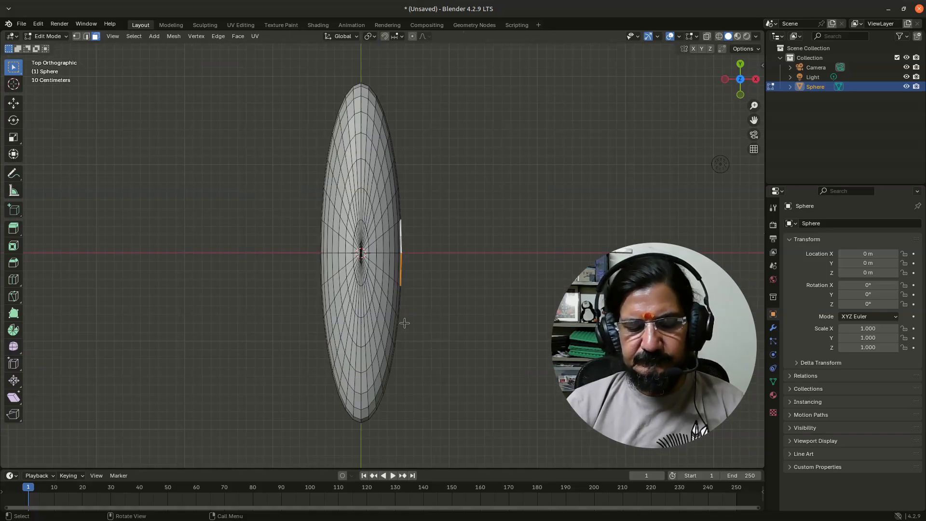
key("e")
key("x")
key("2")
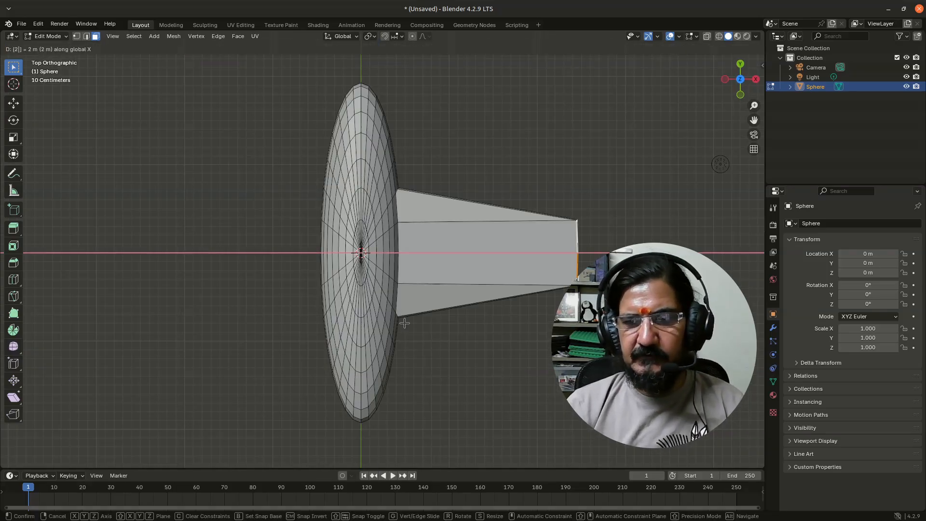
key("Return")
middle_click_drag(305, 326, 388, 302)
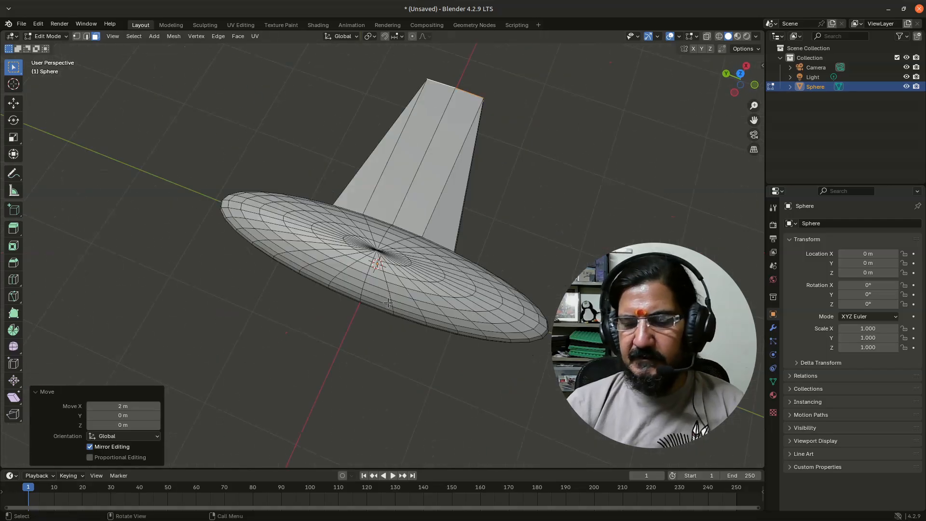
Select the two matching faces just above the midline on the sphere's negative X side.
key("KP_3")
key("ctrl+KP_3")
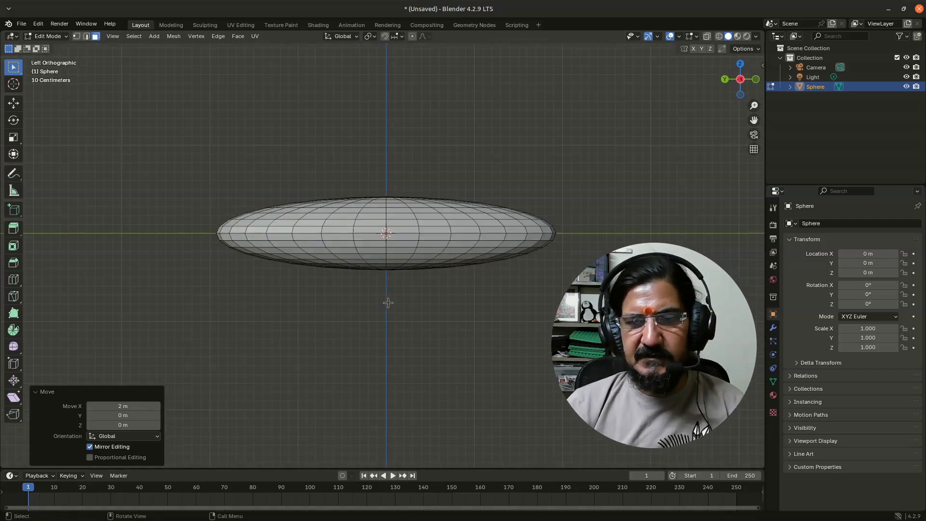
left_click(371, 232, "shift")
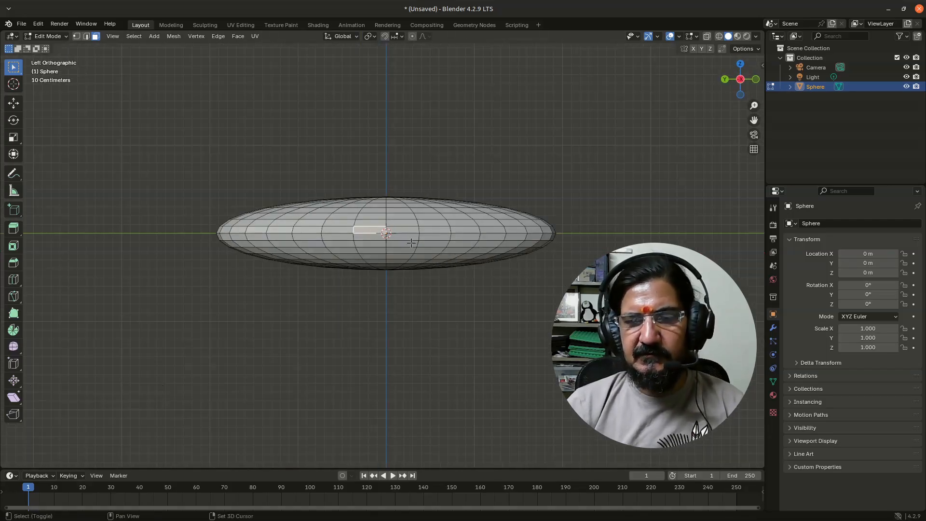
key("KP_7")
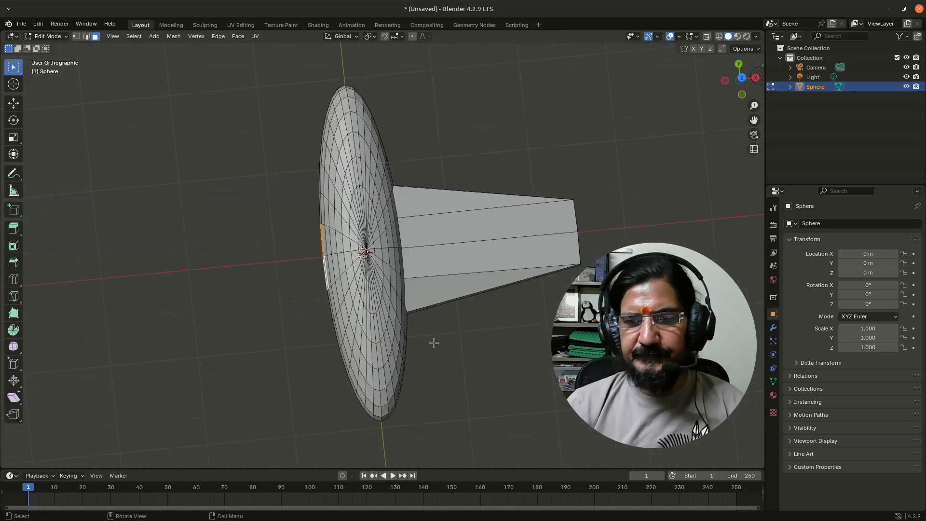
key("g")
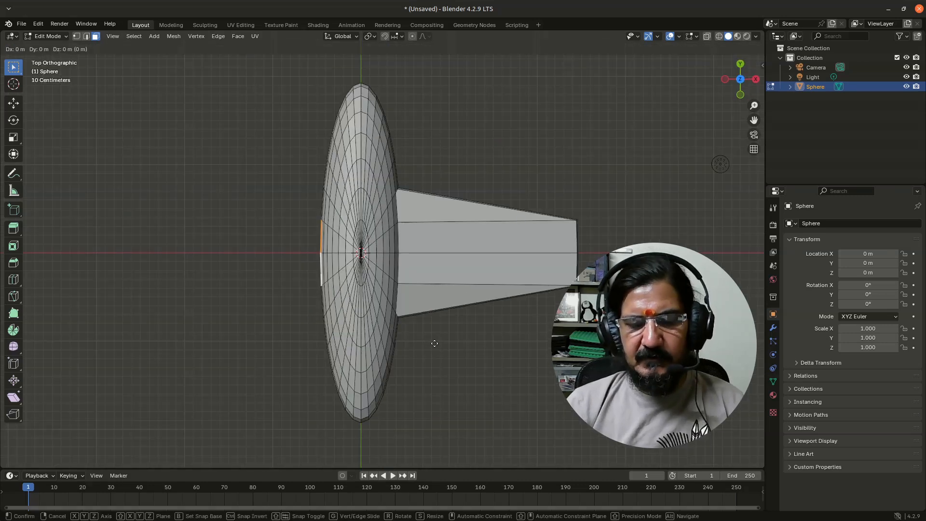
type("x")
type("-24")
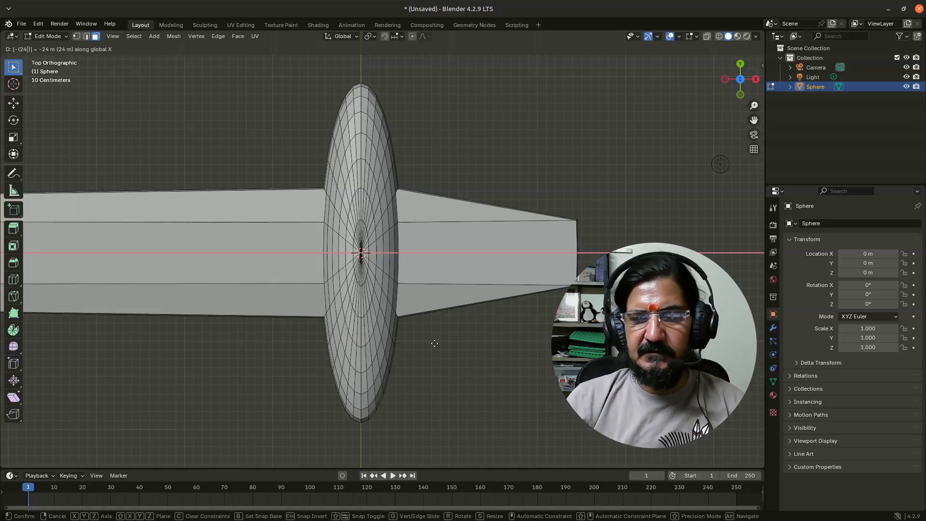
key("Escape")
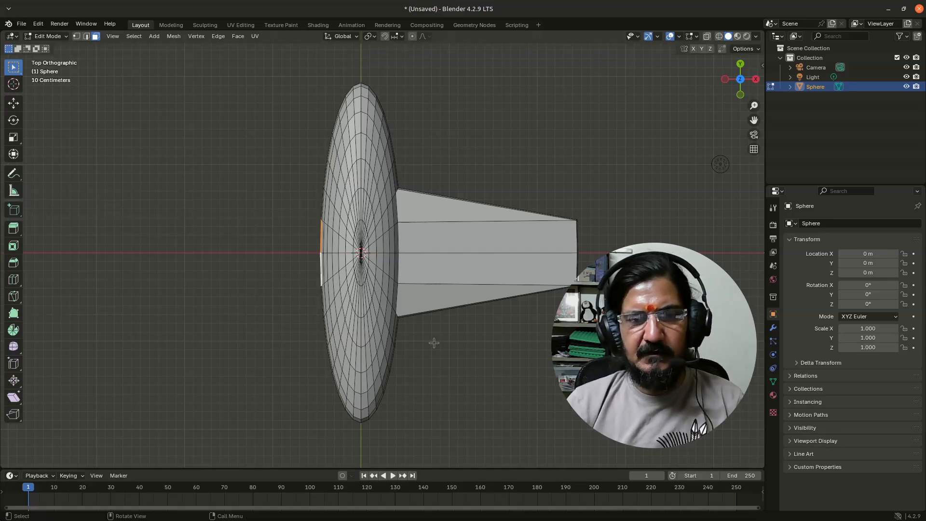
type("gx")
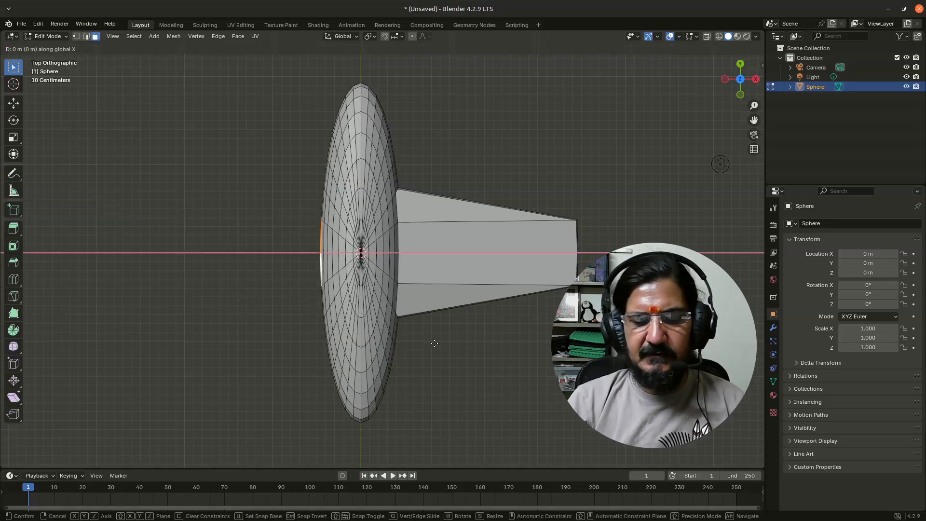
type("-24")
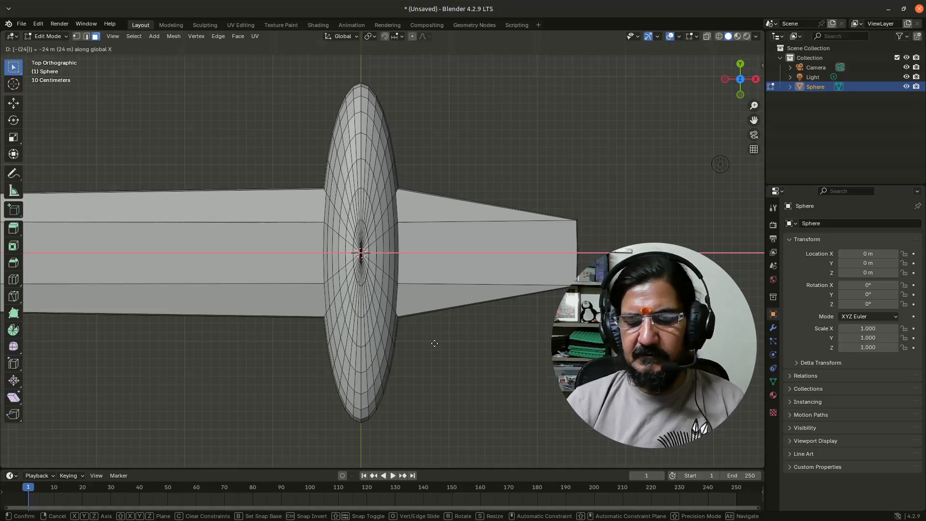
key("BackSpace")
key("BackSpace")
key("BackSpace")
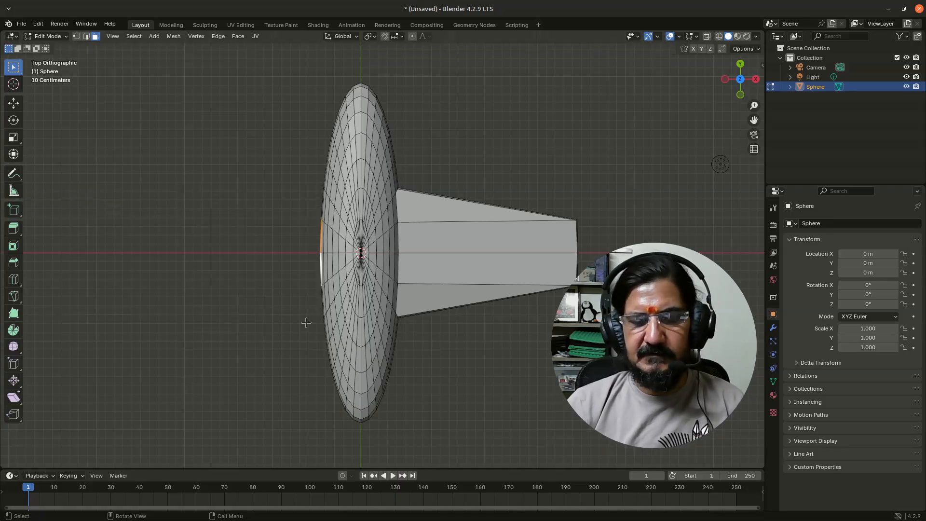
Move the two selected negative-side faces by -2 m along global X to form the opposite wing.
type("-2")
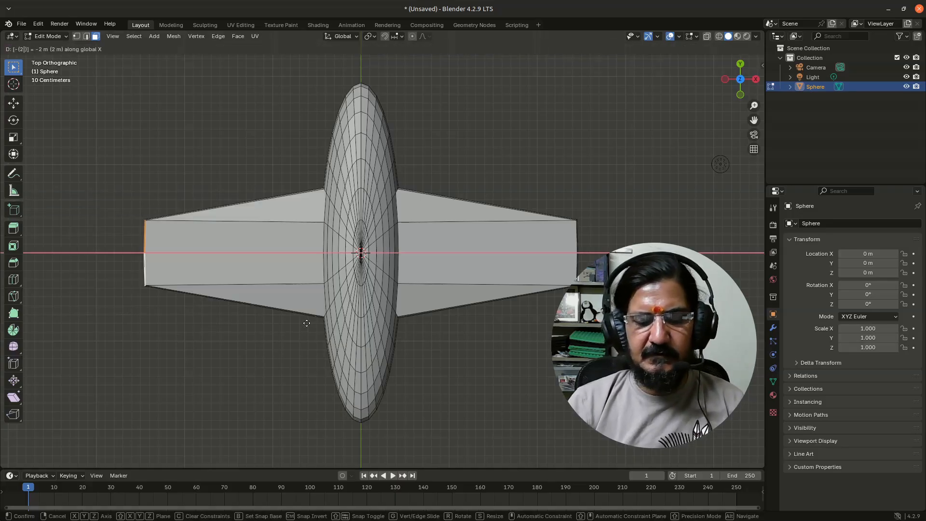
key("Return")
middle_click_drag(281, 317, 231, 294)
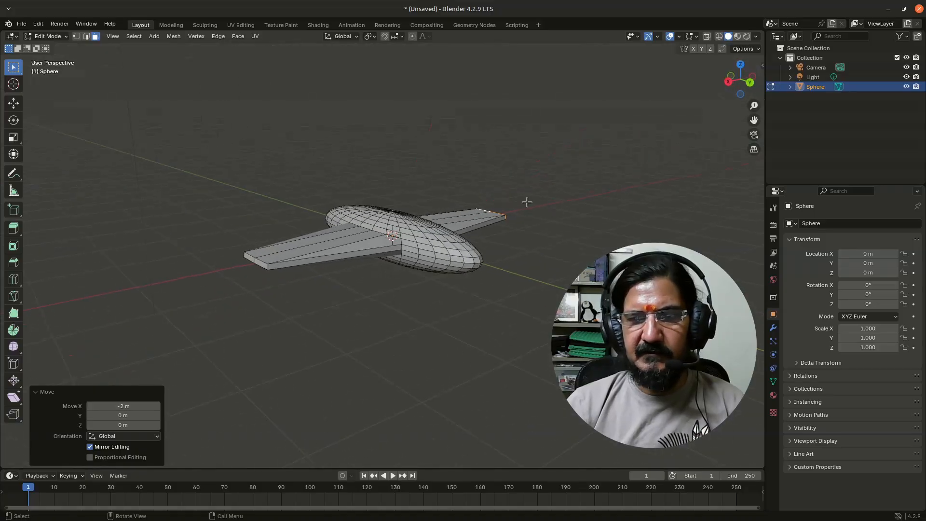
scroll(477, 288, "up", 1)
scroll(473, 286, "down", 1)
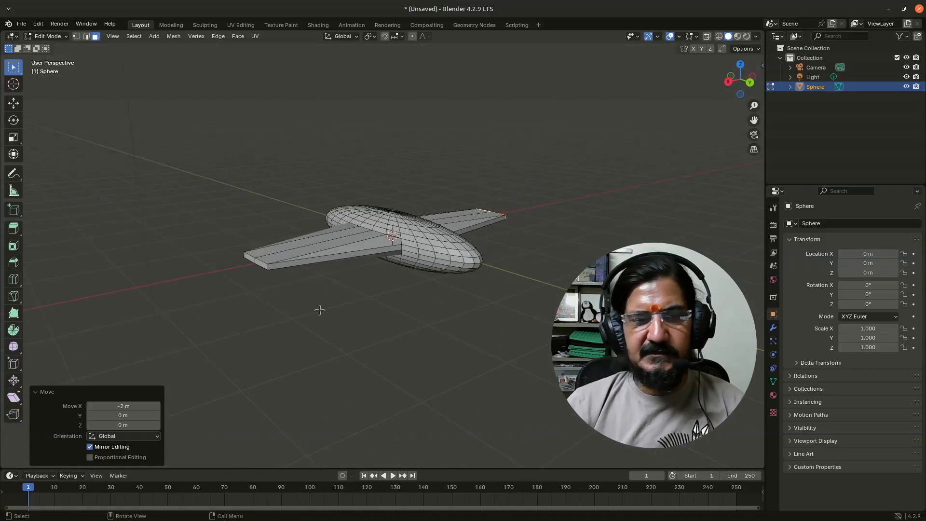
Scale the two end faces of the negative X wing uniformly by 0.5 to taper its tip.
middle_click_drag(502, 288, 398, 295)
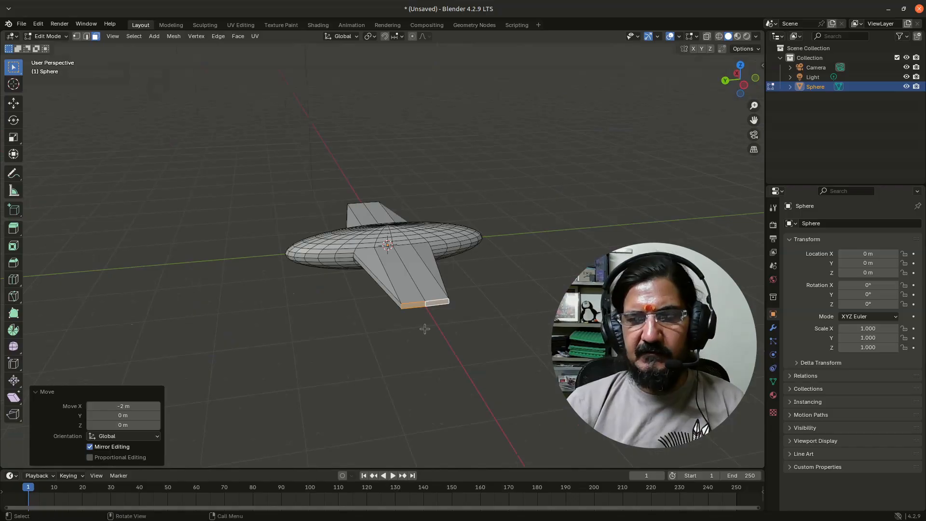
left_click(415, 306)
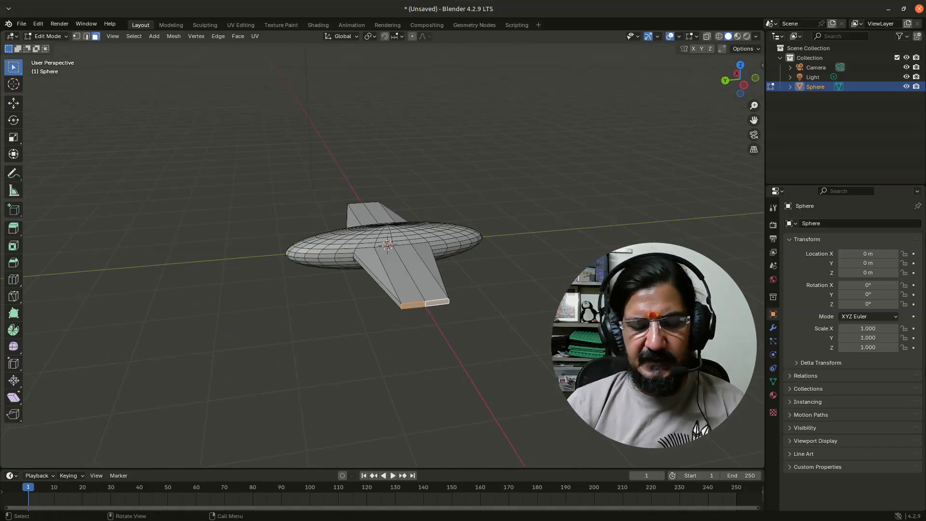
type("s.5")
key("Return")
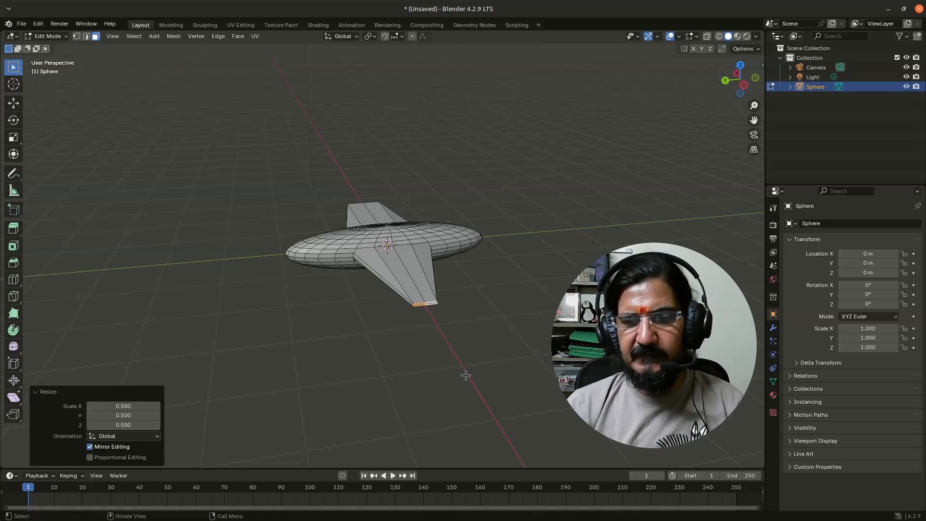
middle_click_drag(306, 350, 426, 338)
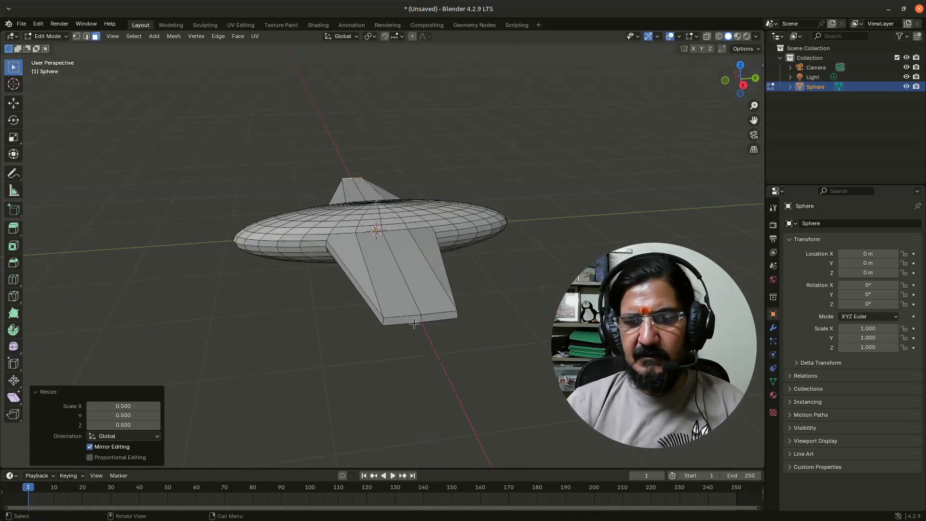
Select the two end faces of the positive X wing and scale them uniformly by 0.5 to taper its tip.
left_click(414, 322)
left_click(438, 316, "shift")
key("period")
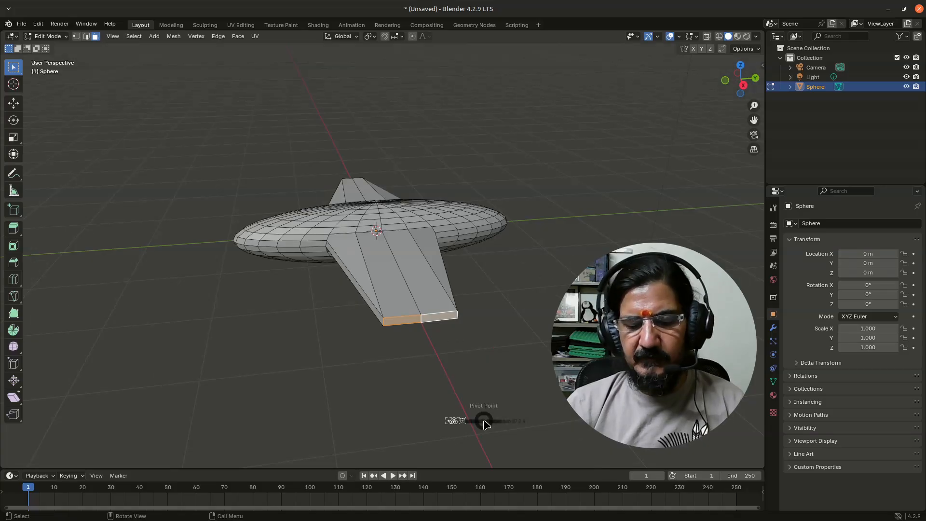
key("Escape")
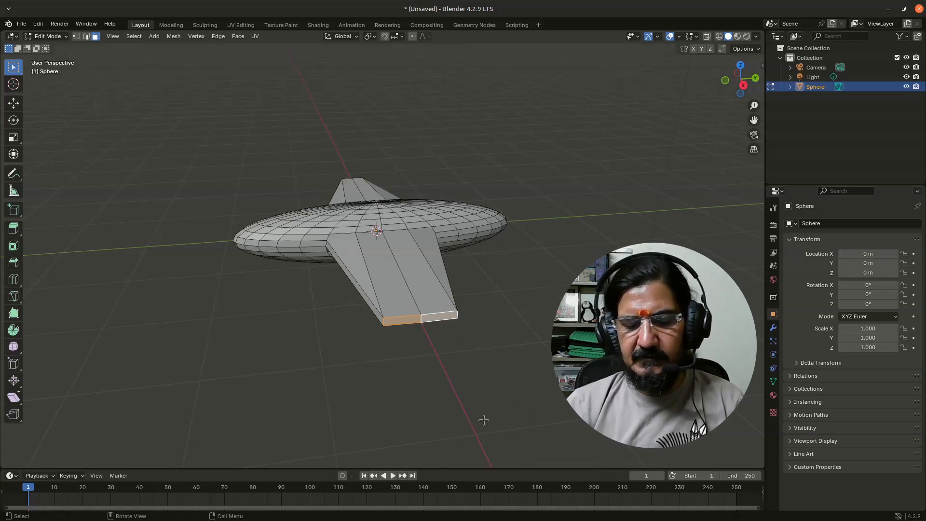
type("s.5")
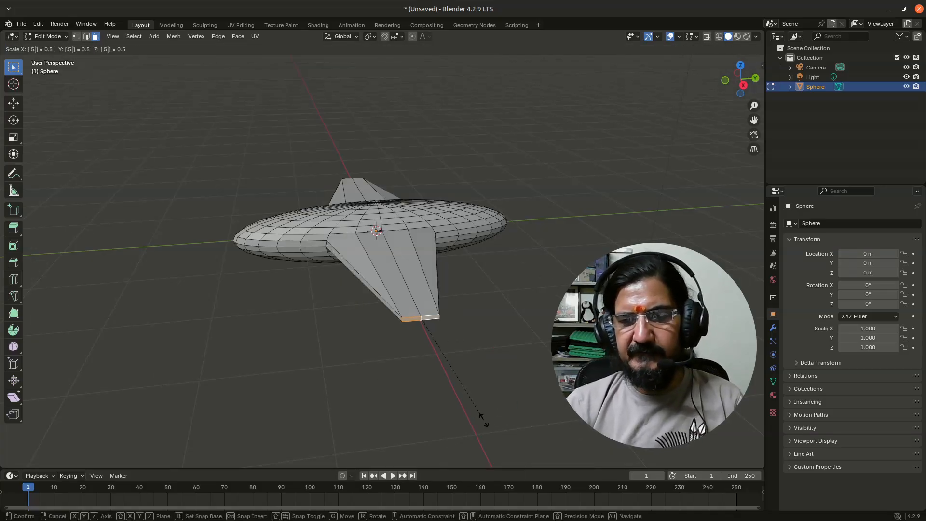
key("Return")
Select the adjacent upper faces near the body's positive Y end as the base of a tail fin.
middle_click_drag(399, 331, 387, 354)
middle_click_drag(448, 342, 486, 306)
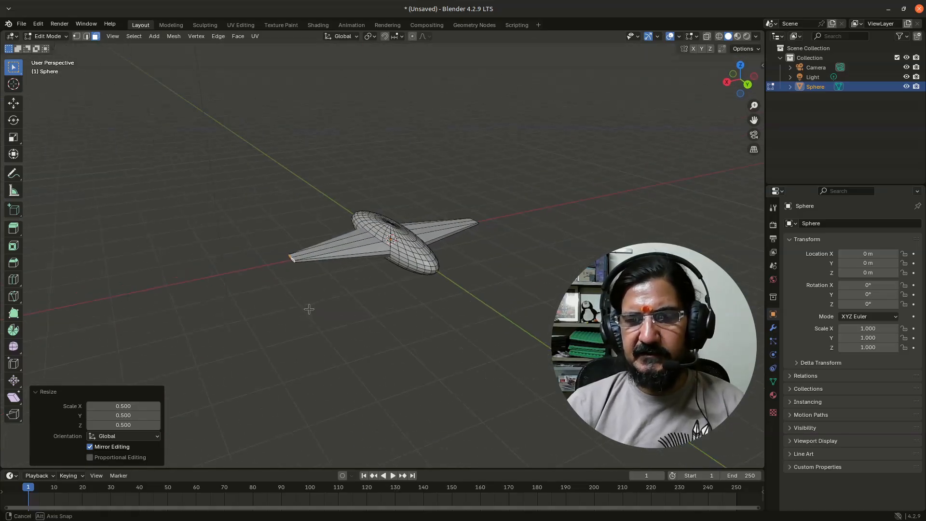
middle_click_drag(306, 310, 414, 324)
scroll(322, 299, "up", 1)
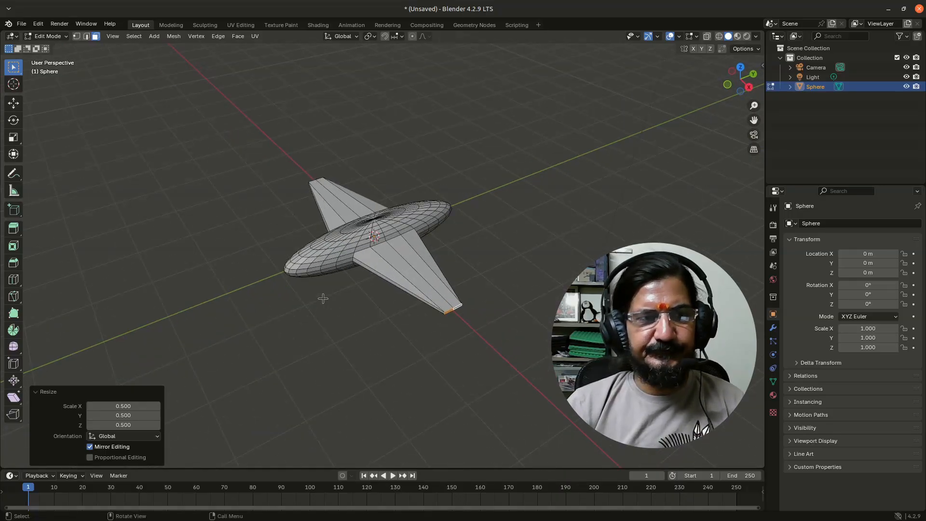
scroll(358, 269, "up", 1)
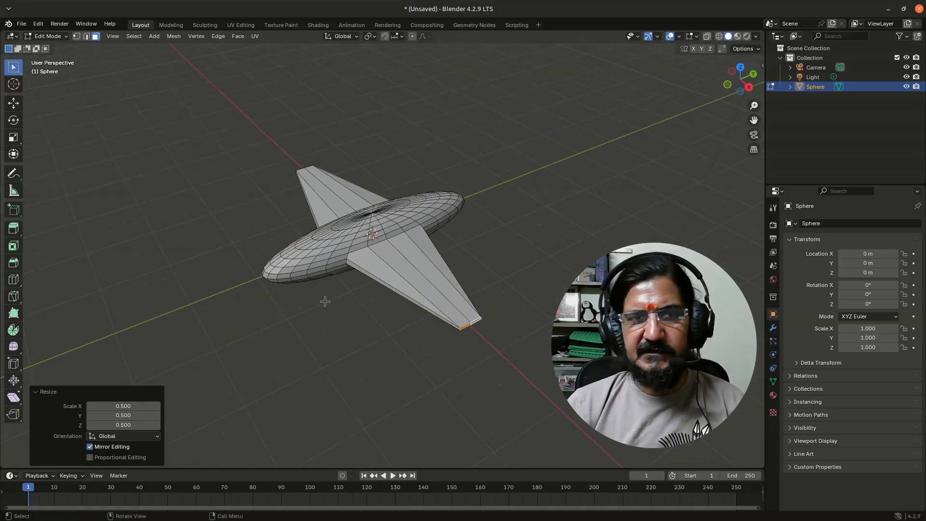
scroll(365, 353, "up", 1)
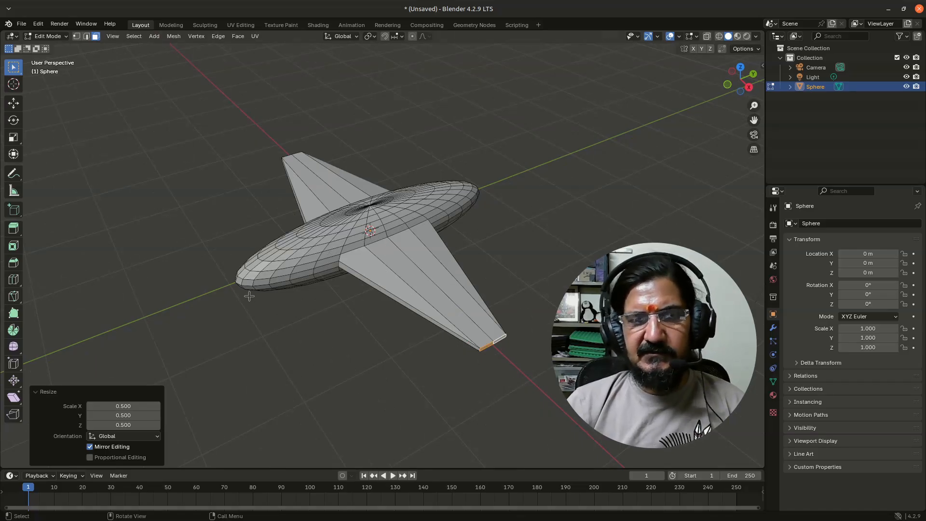
scroll(379, 319, "up", 1)
middle_click_drag(351, 306, 384, 311)
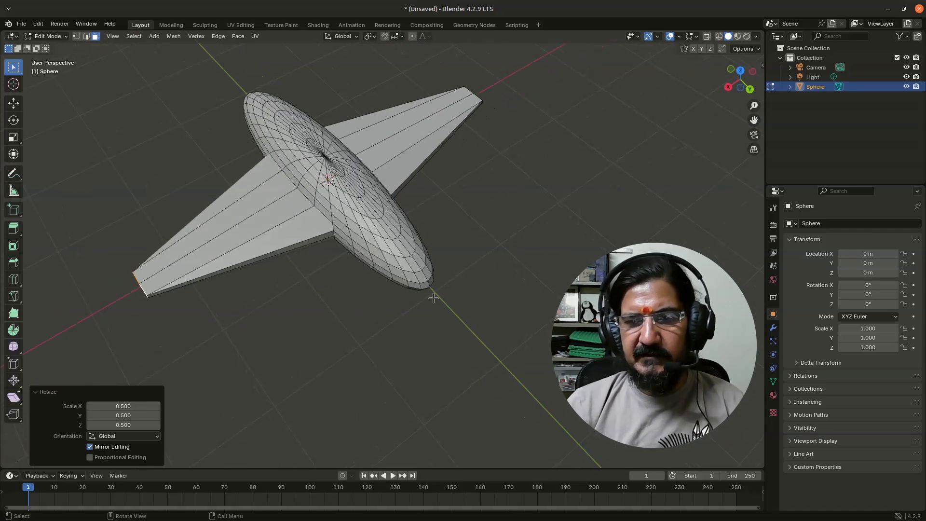
left_click(414, 261)
middle_click_drag(413, 262, 511, 302)
Try to raise the selected tail faces about 0.62 m along global Z as a fin.
key("e")
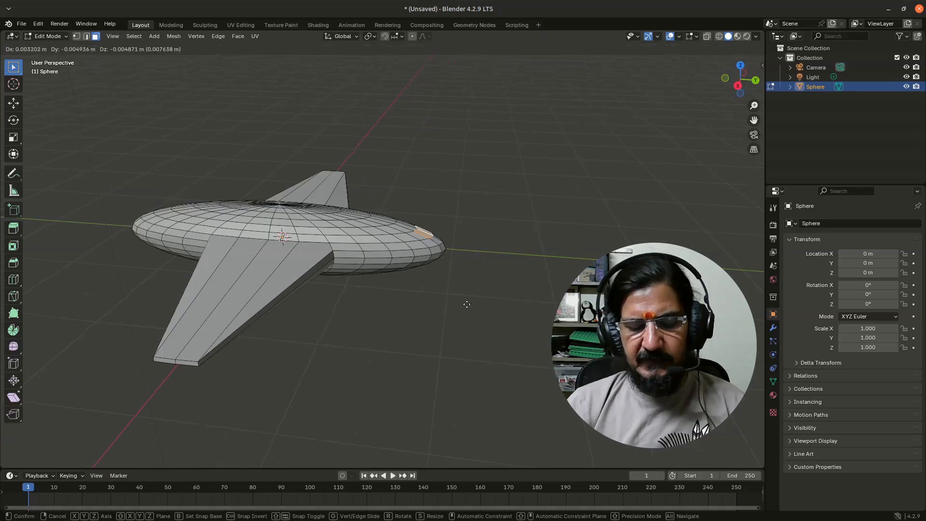
key("z")
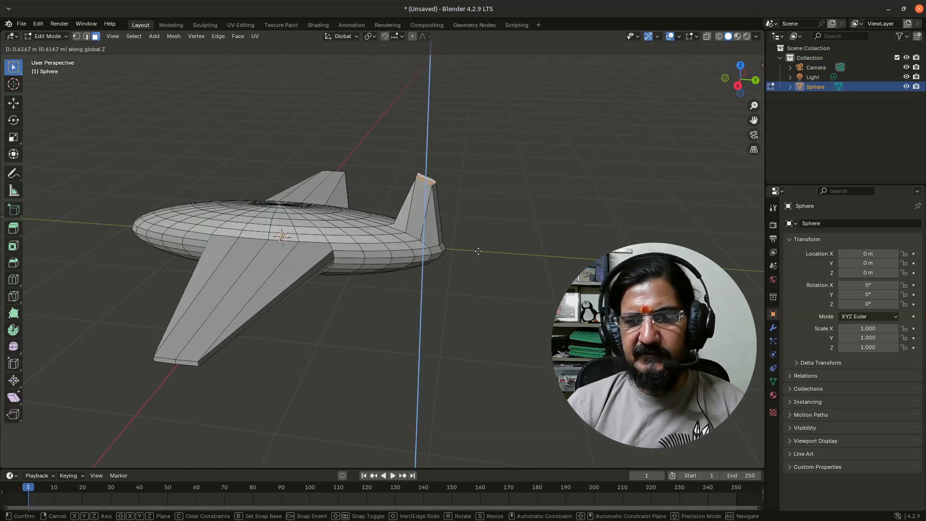
left_click(478, 251)
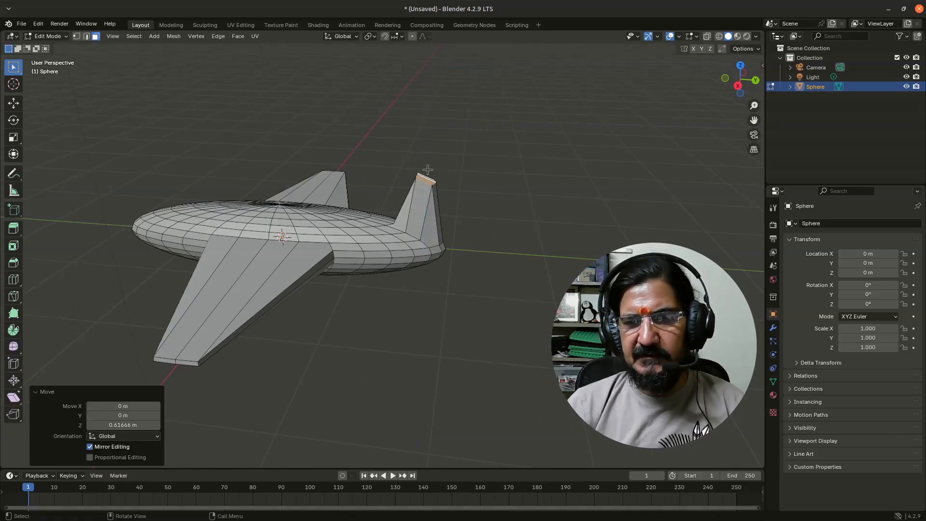
key("ctrl+z")
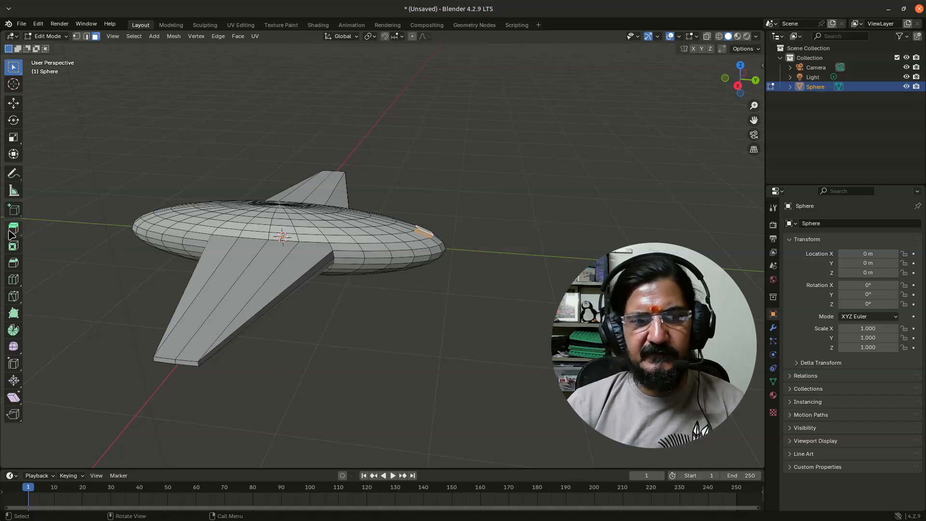
Extrude the selected tail faces about 0.73 m along their normal to form the vertical fin.
key("e")
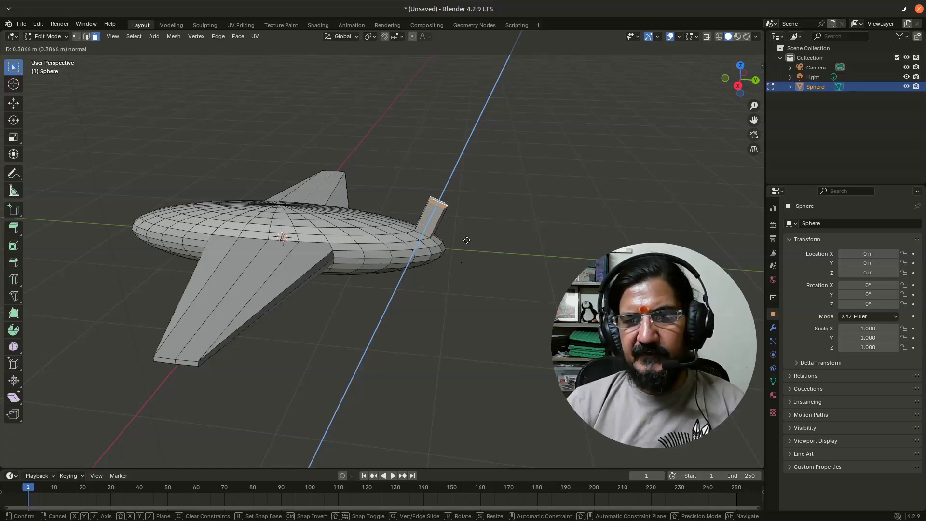
left_click(471, 212)
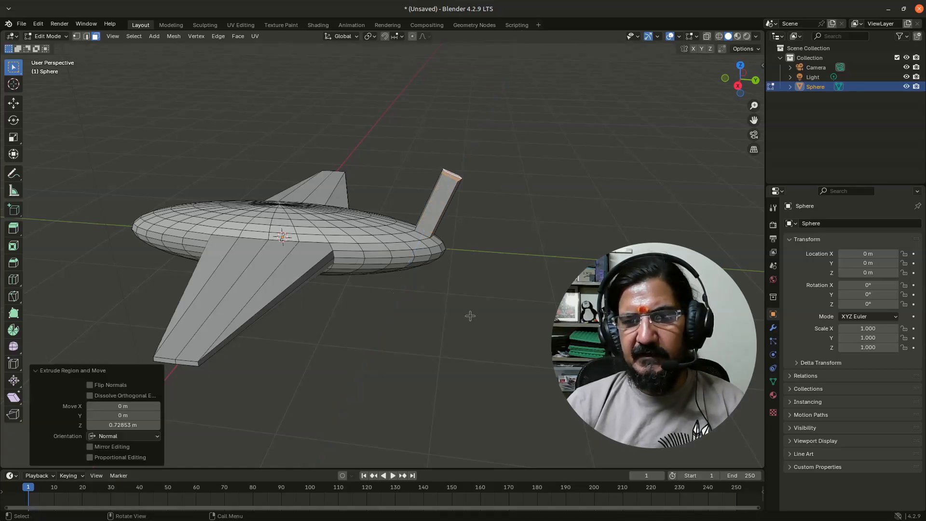
Select the adjacent faces at the body's rear tip below the fin and extrude them outward as a tail stub.
middle_click_drag(471, 314, 336, 291)
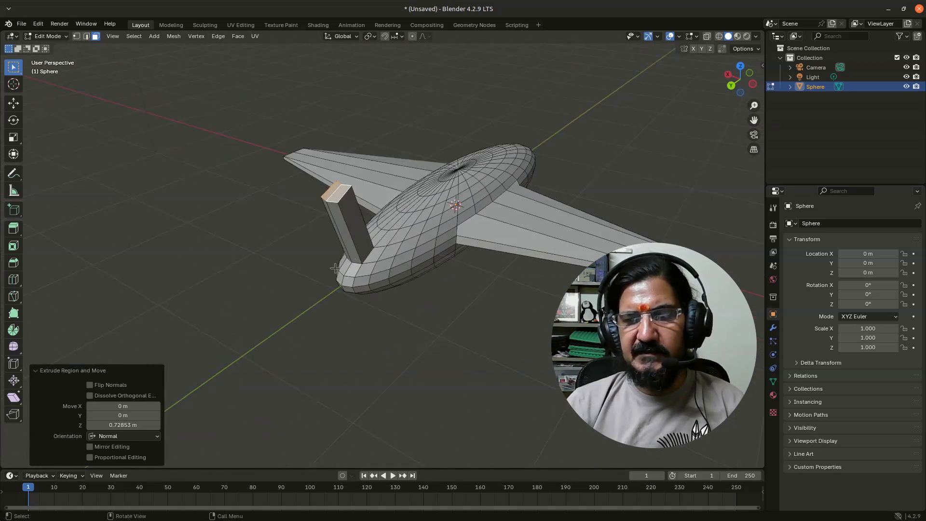
left_click(338, 280)
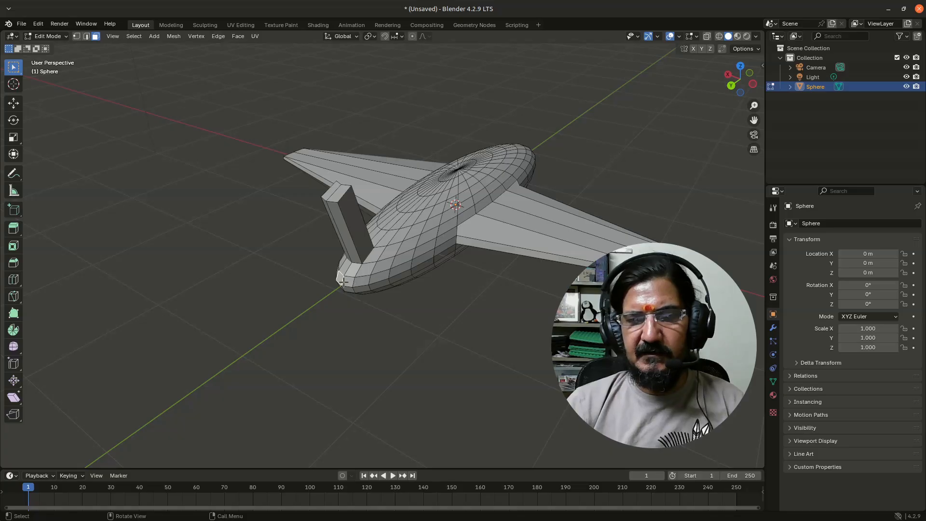
left_click(348, 280, "shift")
left_click(347, 289, "shift")
middle_click_drag(368, 316, 369, 287)
middle_click_drag(479, 352, 300, 340)
key("e")
left_click(418, 368)
Select two adjacent faces at the outer end of the tail stub and extrude them about 0.25 m along their normal.
left_click(273, 264, "shift")
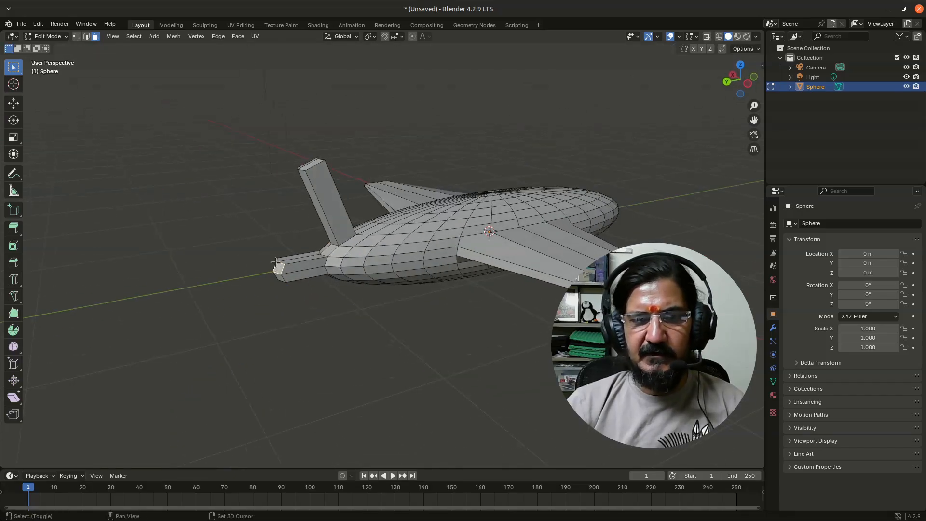
middle_click_drag(276, 263, 342, 298)
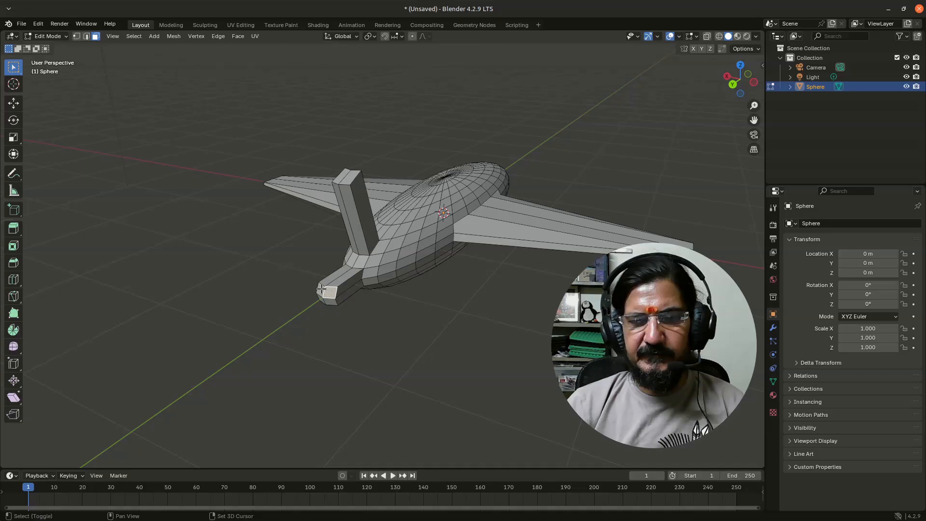
left_click(321, 288, "shift")
key("e")
left_click(328, 350)
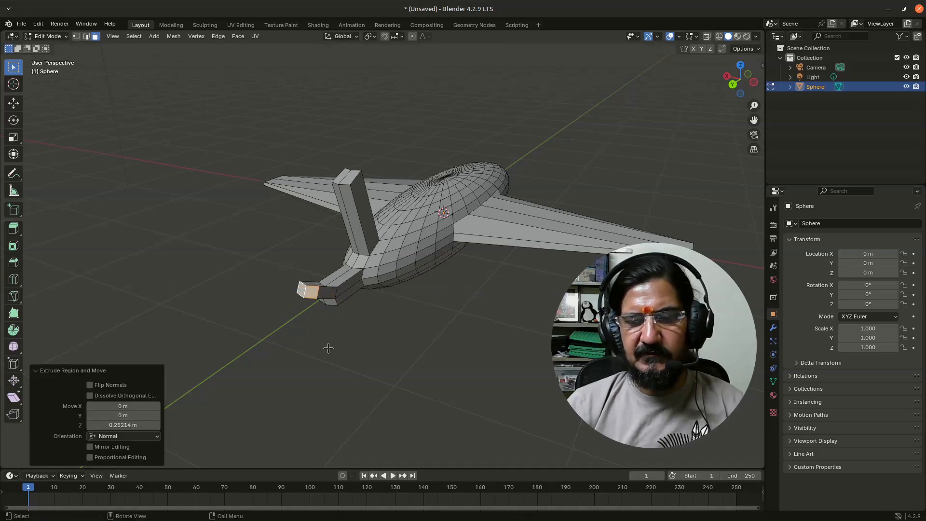
Select a block of eight upper faces near the nose, two rows of four, and dissolve them into one windshield face.
middle_click_drag(333, 350, 372, 304)
scroll(419, 378, "up", 1)
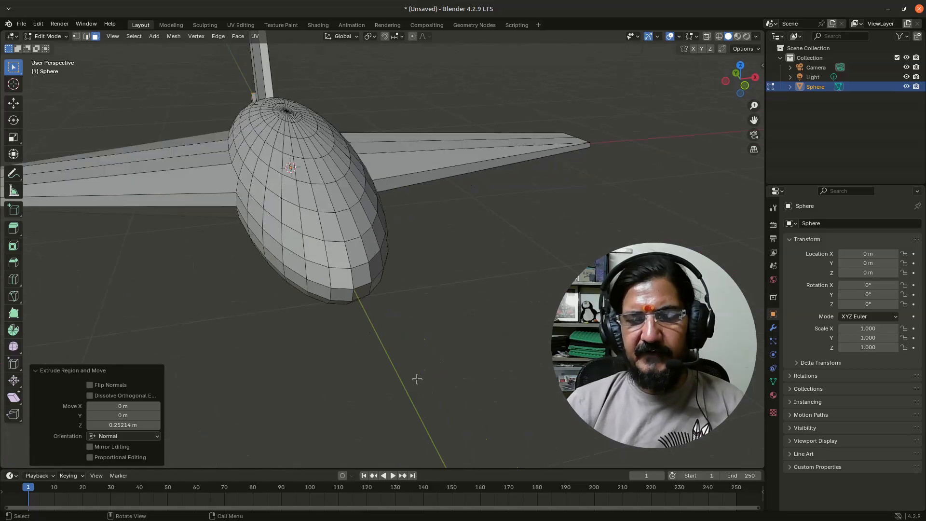
middle_click_drag(400, 268, 339, 281)
left_click(311, 248)
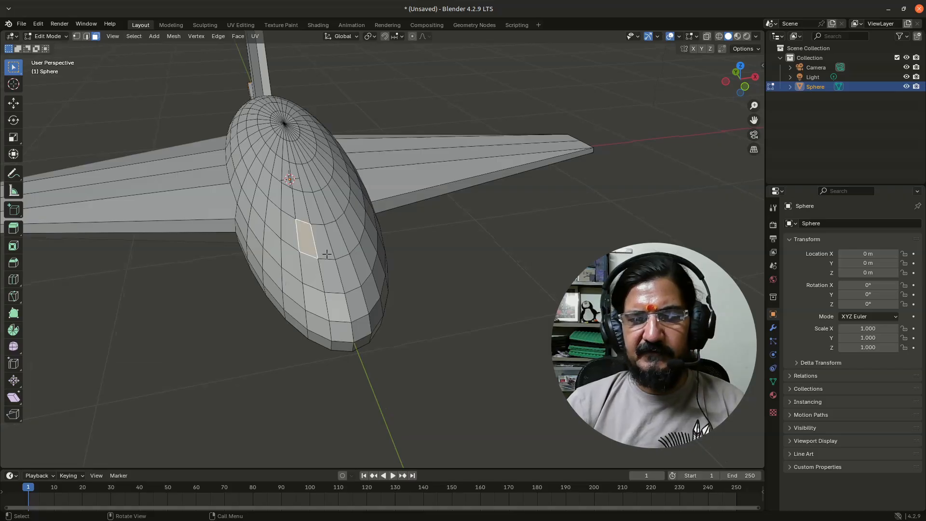
left_click(325, 251, "shift")
left_click(338, 246, "shift")
left_click(349, 239, "shift")
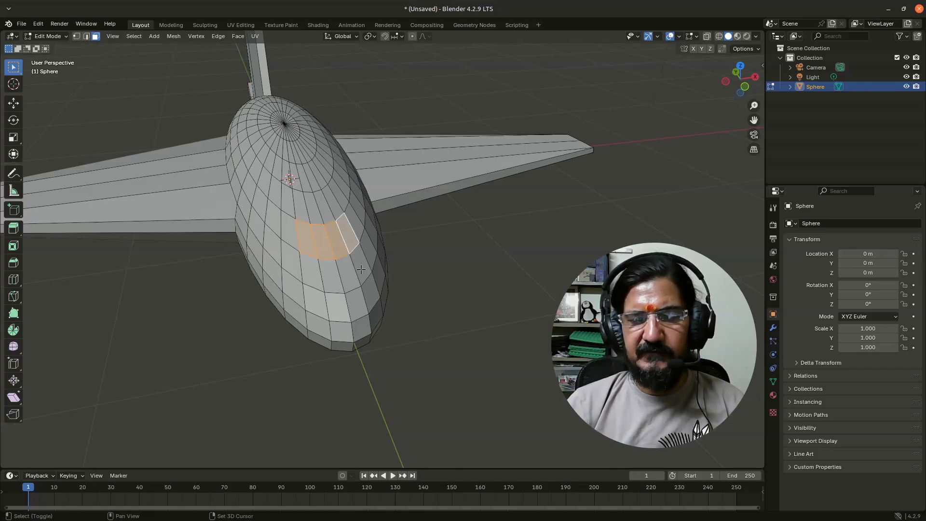
left_click(360, 268, "shift")
left_click(349, 277, "shift")
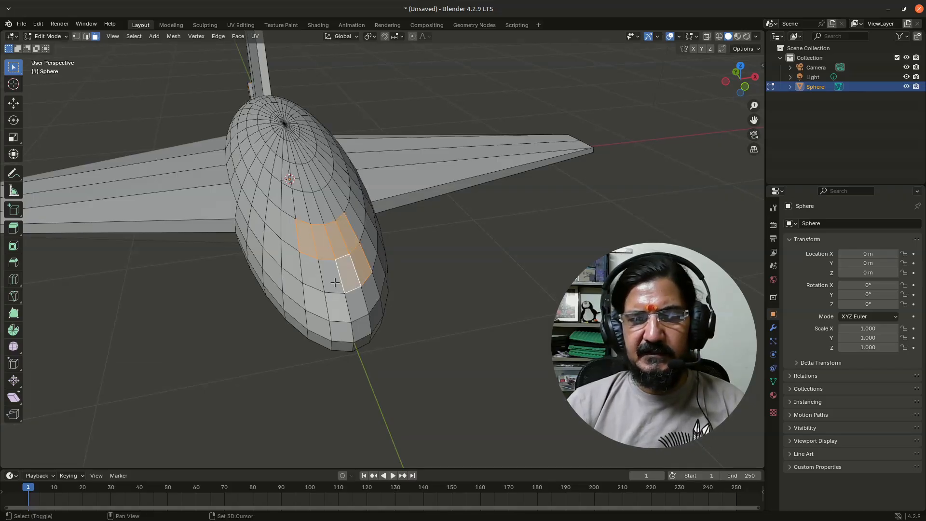
left_click(333, 281, "shift")
left_click(319, 280, "shift")
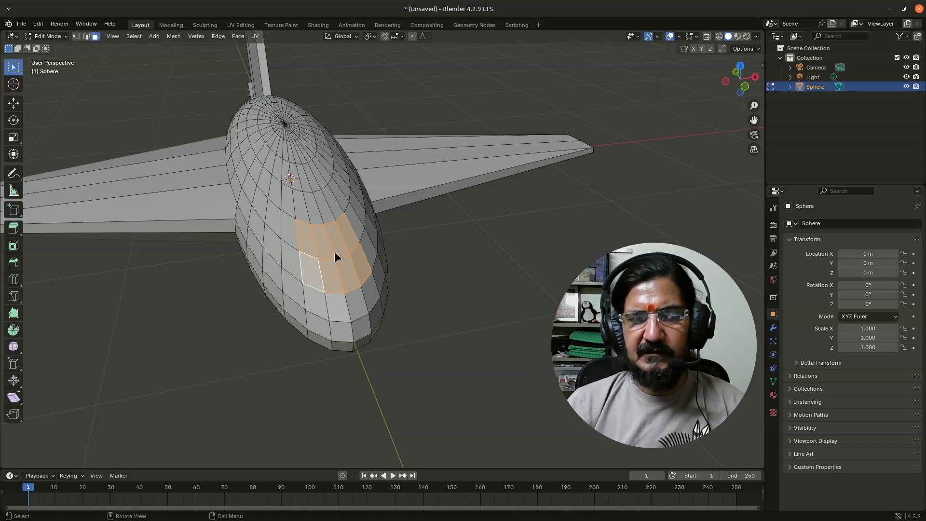
key("ctrl+f")
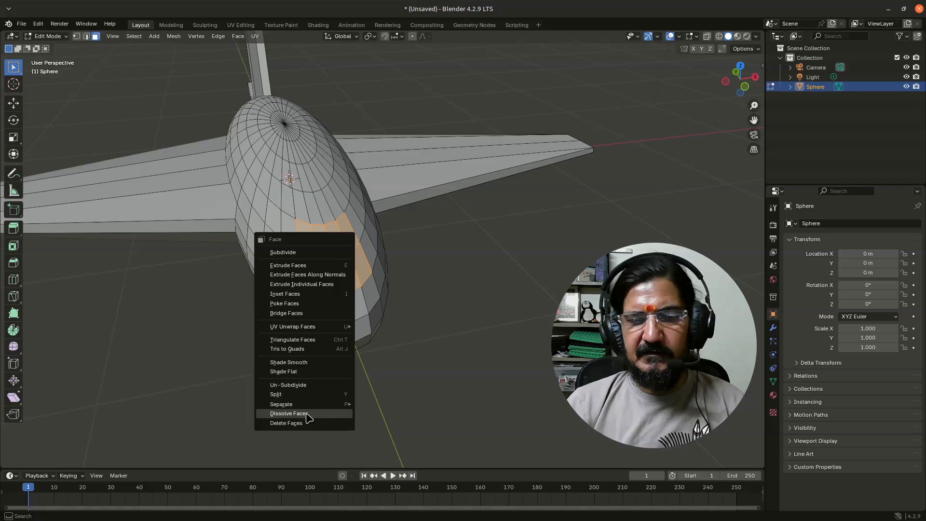
left_click(288, 413)
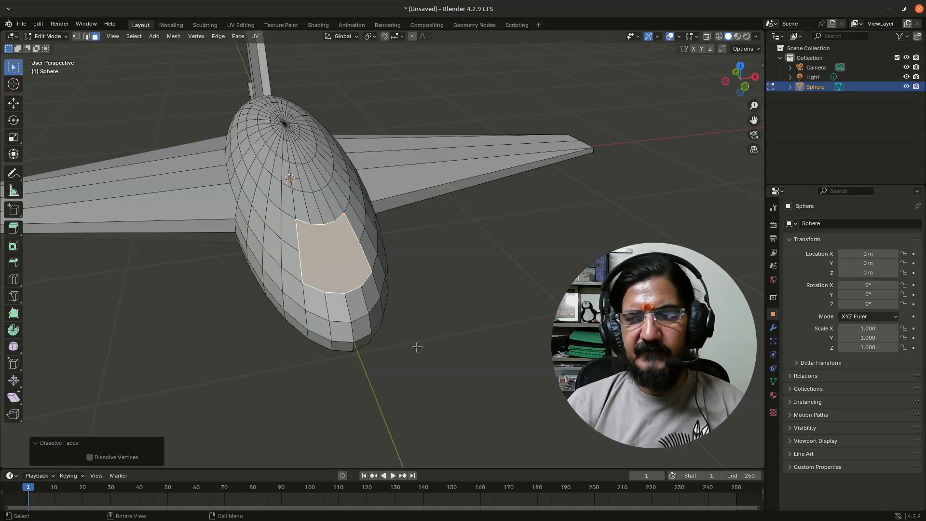
Inset the merged windshield face with a thickness of about 0.02 m.
mouse_move(417, 347)
middle_mouse_down()
mouse_move(405, 345)
mouse_move(419, 351)
middle_mouse_up()
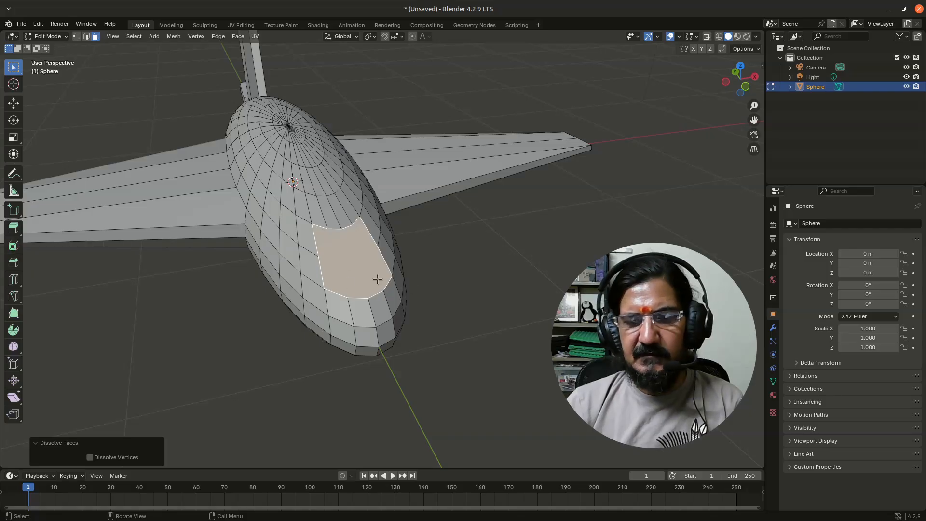
key("i")
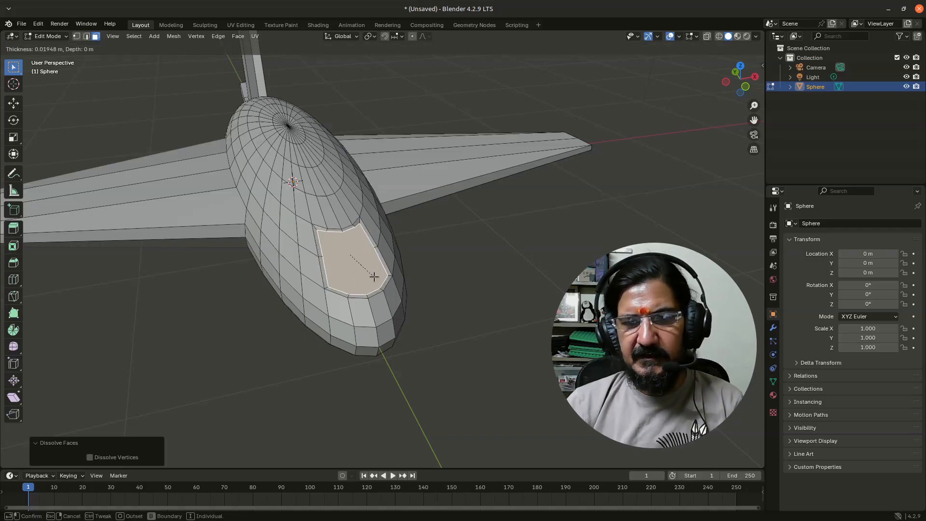
left_click(374, 277)
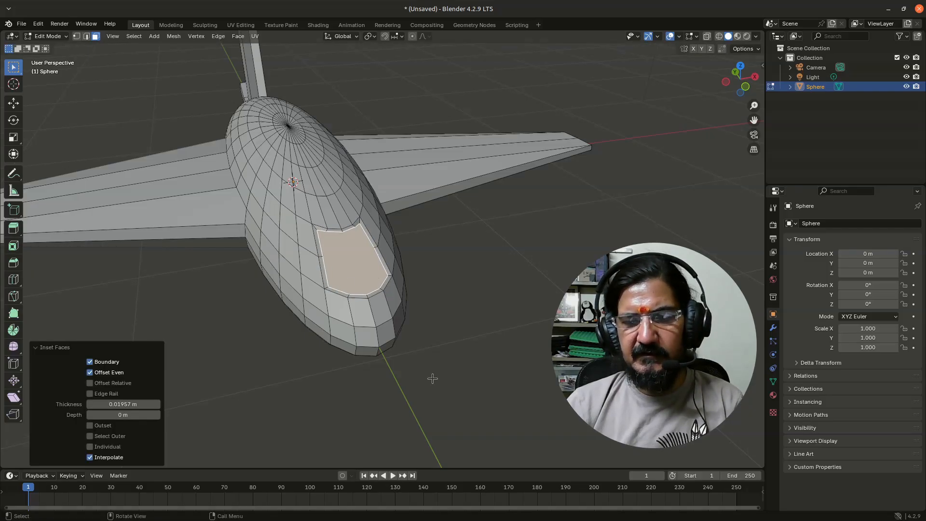
middle_click_drag(432, 378, 439, 397)
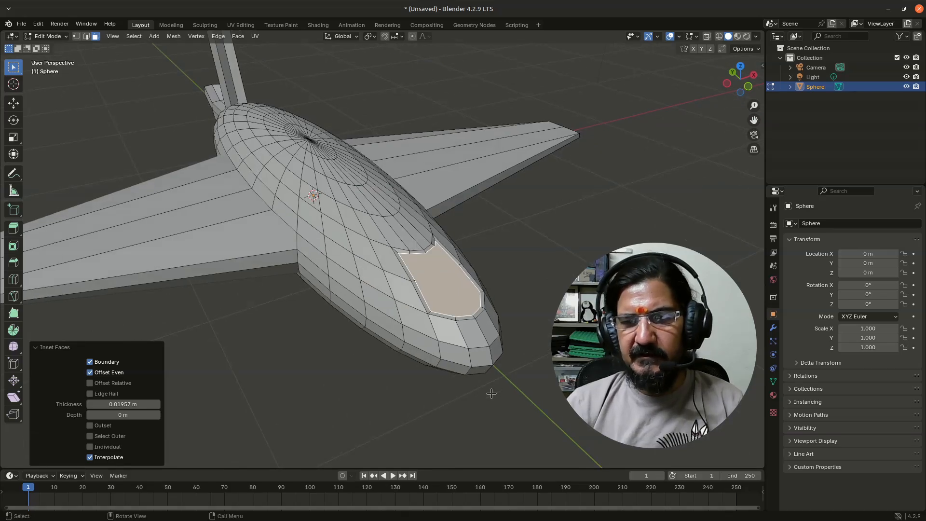
key("g")
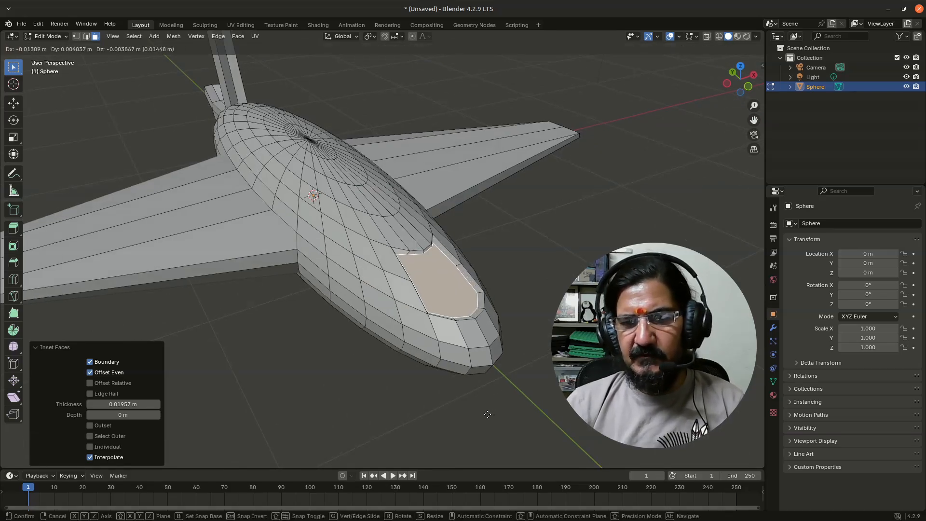
key("z")
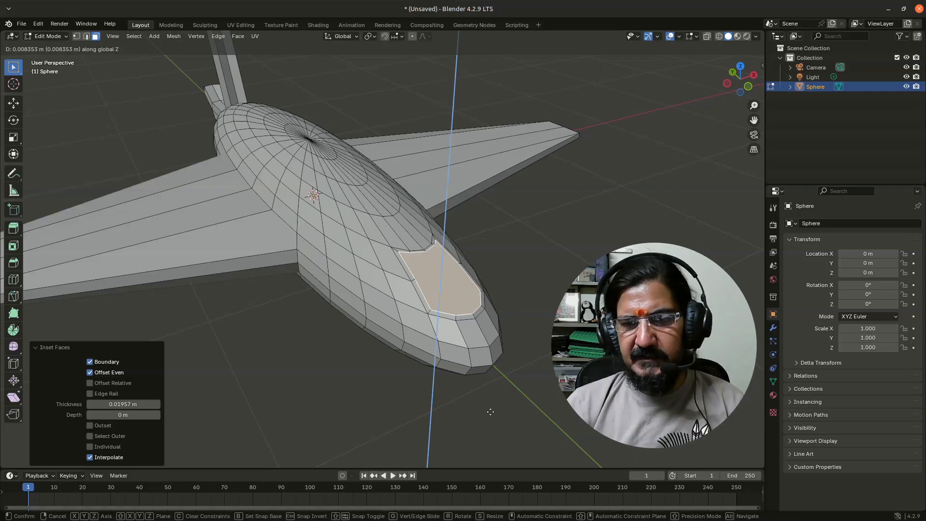
key("x")
key("z")
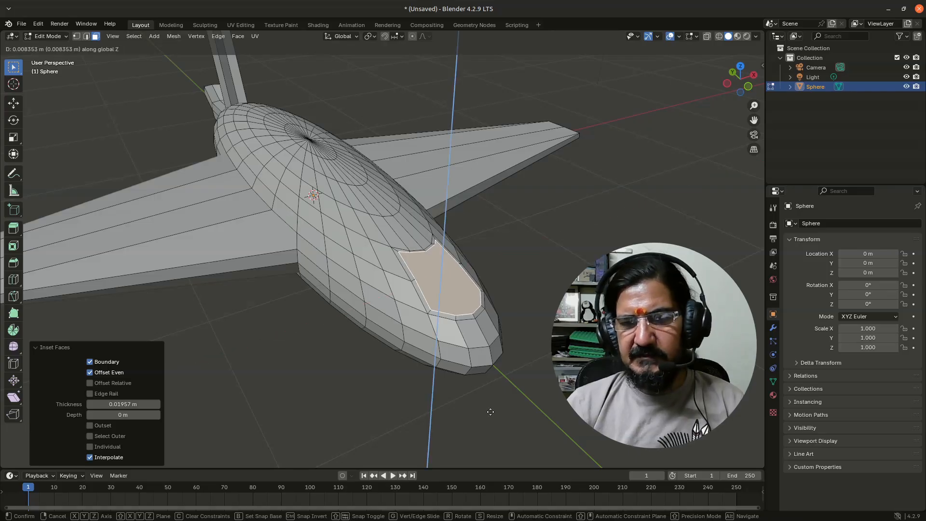
key("Escape")
Extrude the inset windshield face inward along its normal by about 0.015 m to recess it.
middle_click_drag(477, 409, 458, 351)
key("g")
key("z")
key("z")
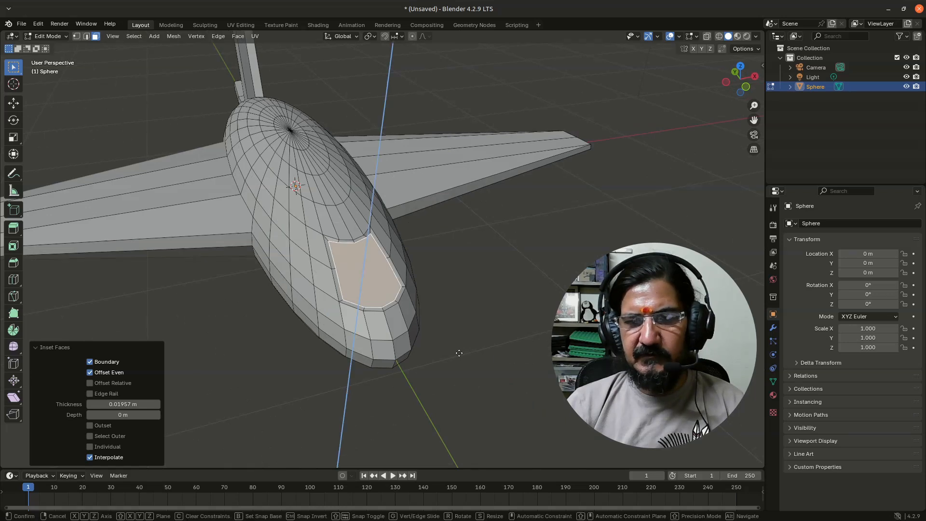
left_click(458, 355)
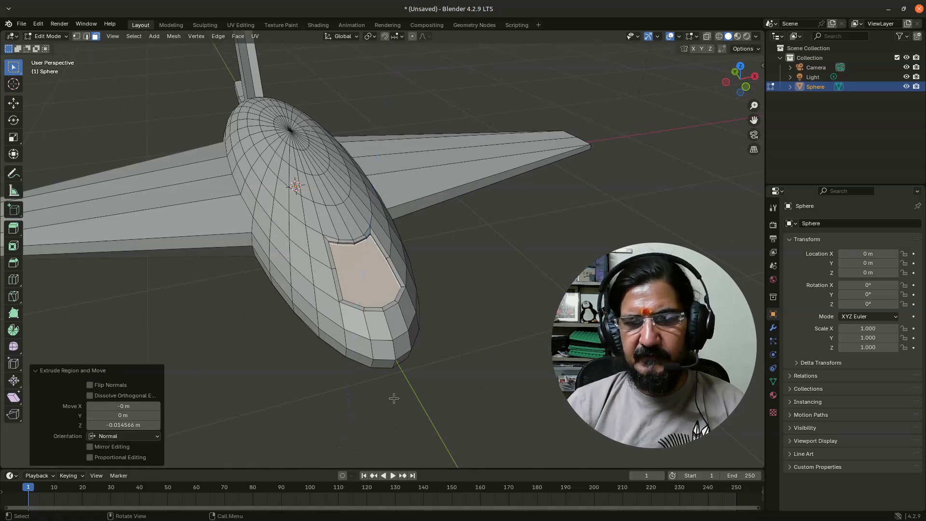
Deselect the recessed windshield face and inspect the airplane's overall shape from the front and side.
left_click(290, 415)
middle_click_drag(289, 414, 395, 384)
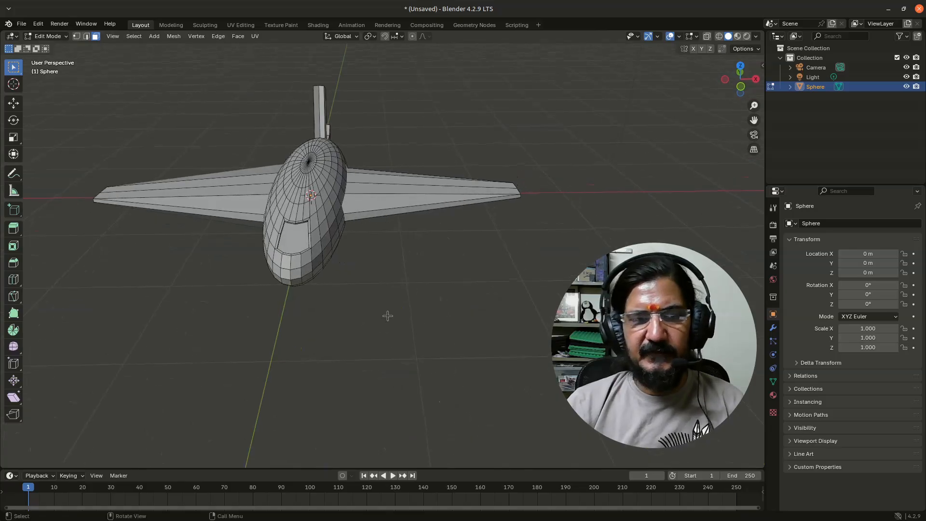
middle_click_drag(388, 315, 428, 371)
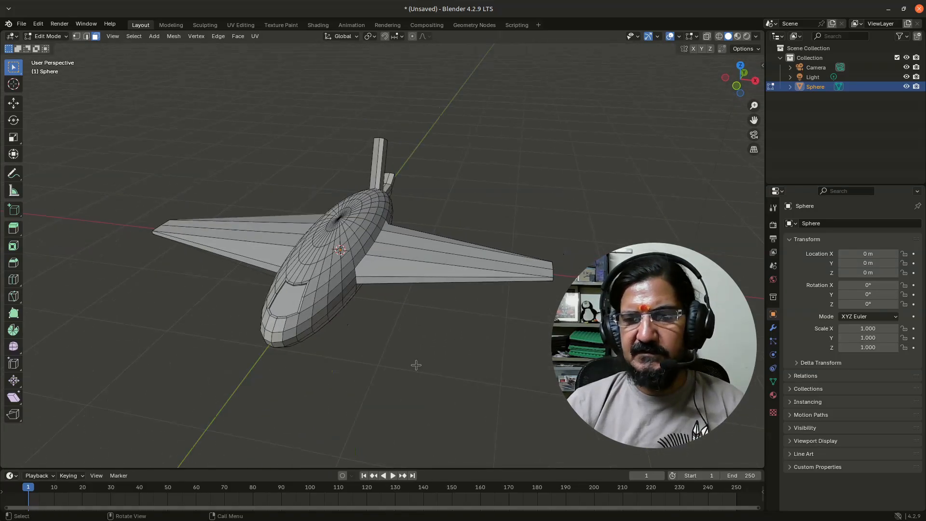
mouse_move(417, 365)
middle_mouse_down()
mouse_move(407, 355)
mouse_move(417, 347)
mouse_move(408, 358)
middle_mouse_up()
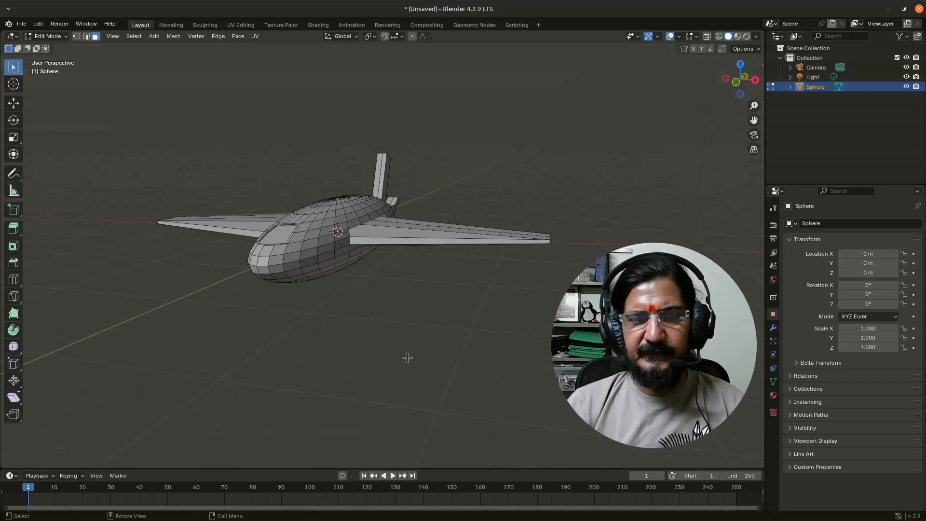
scroll(355, 322, "up", 2)
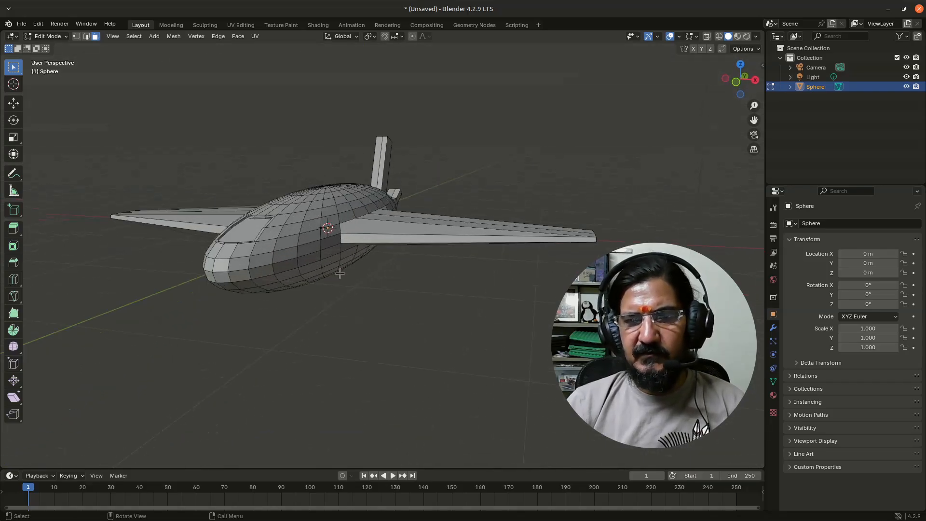
middle_click_drag(339, 273, 396, 319)
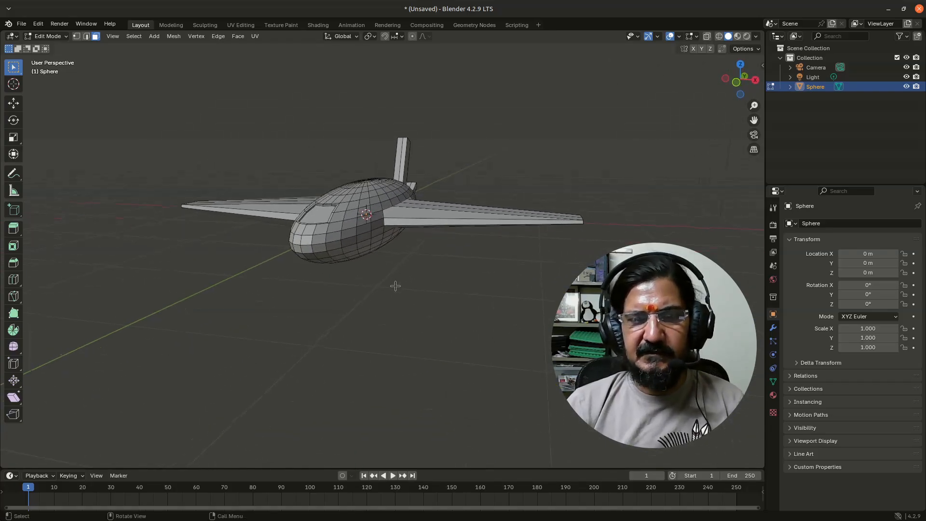
Return to Object Mode and apply the airplane object's scale, leaving location and rotation unapplied.
key("Tab")
key("ctrl+a")
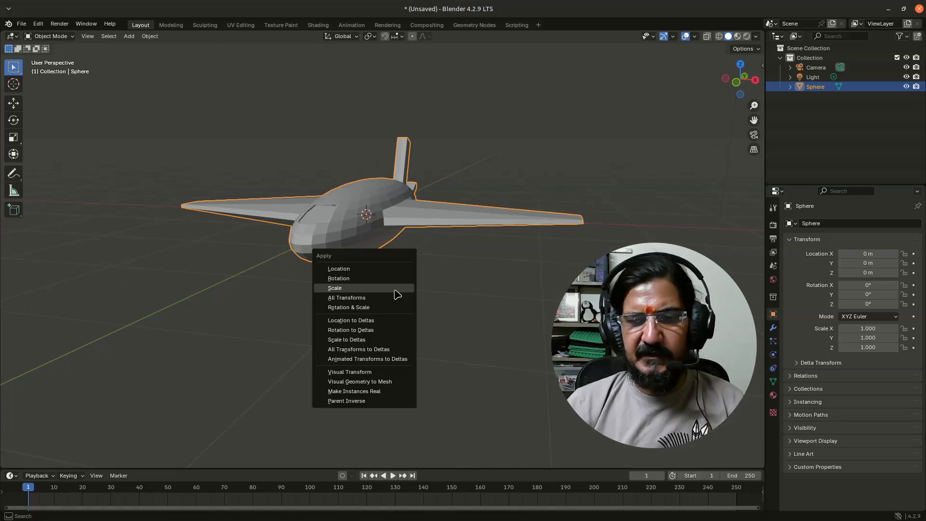
left_click(394, 288)
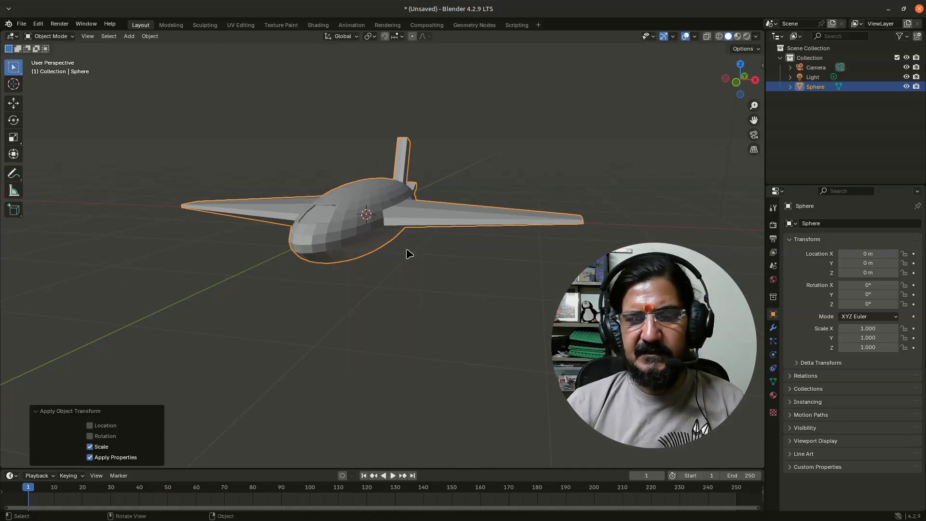
middle_click_drag(406, 251, 337, 269)
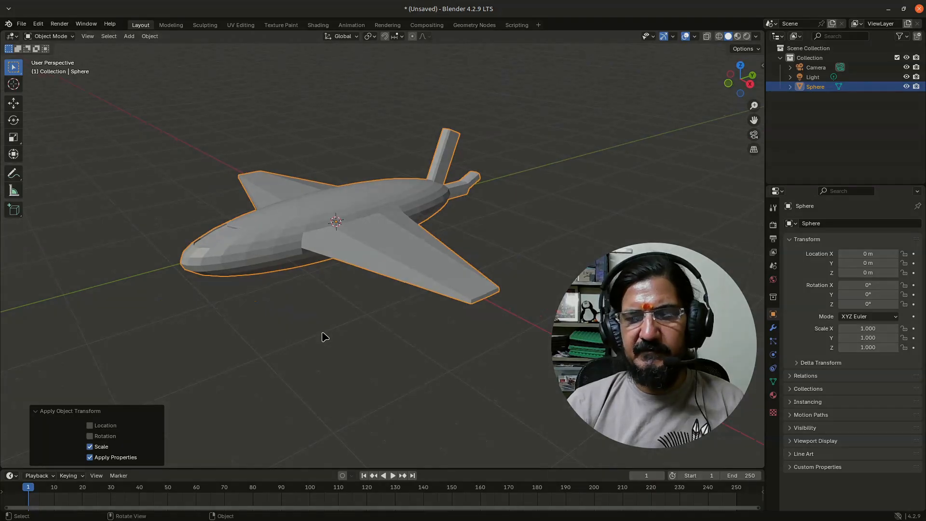